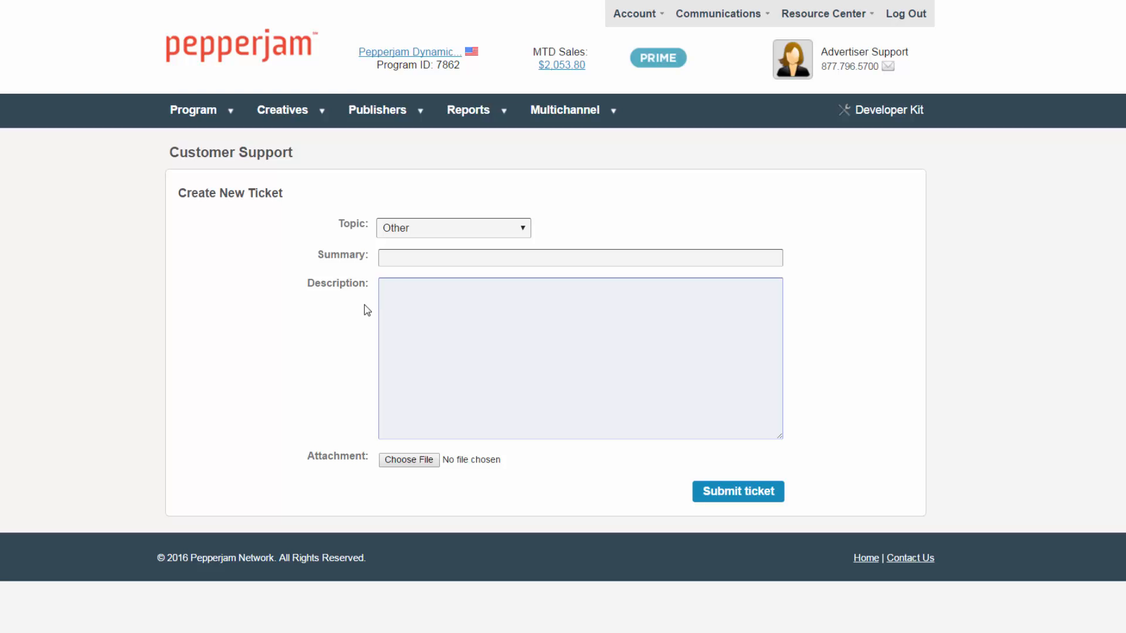
# - Starting from the dashboard, view the account's Invoices page and its Manage Funds page
pyautogui.click(268, 34)
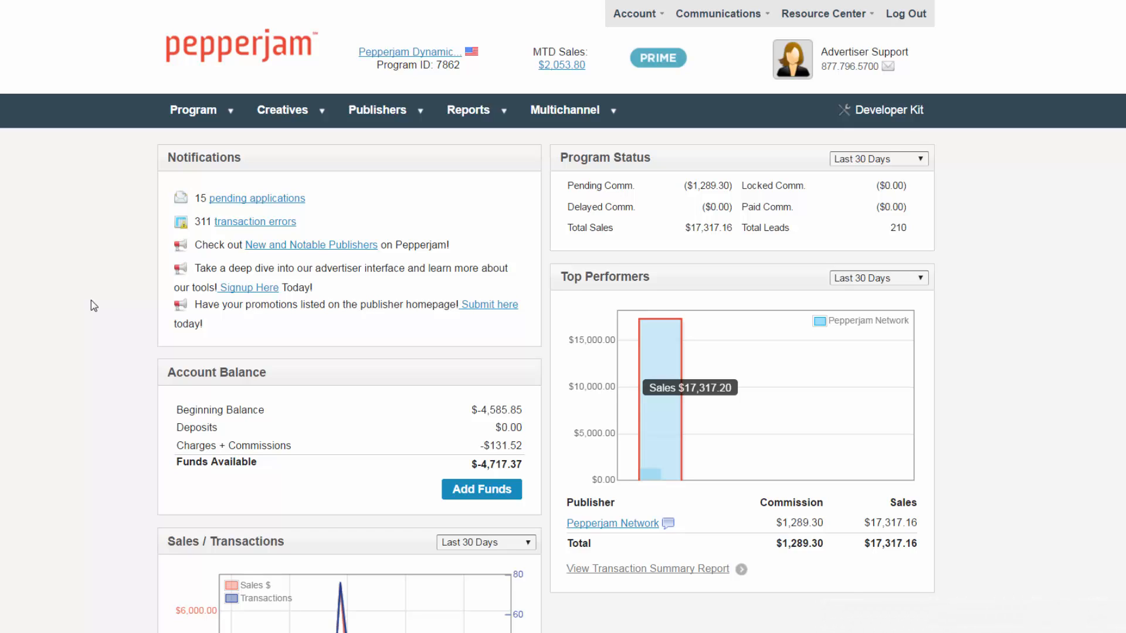
pyautogui.moveTo(628, 14)
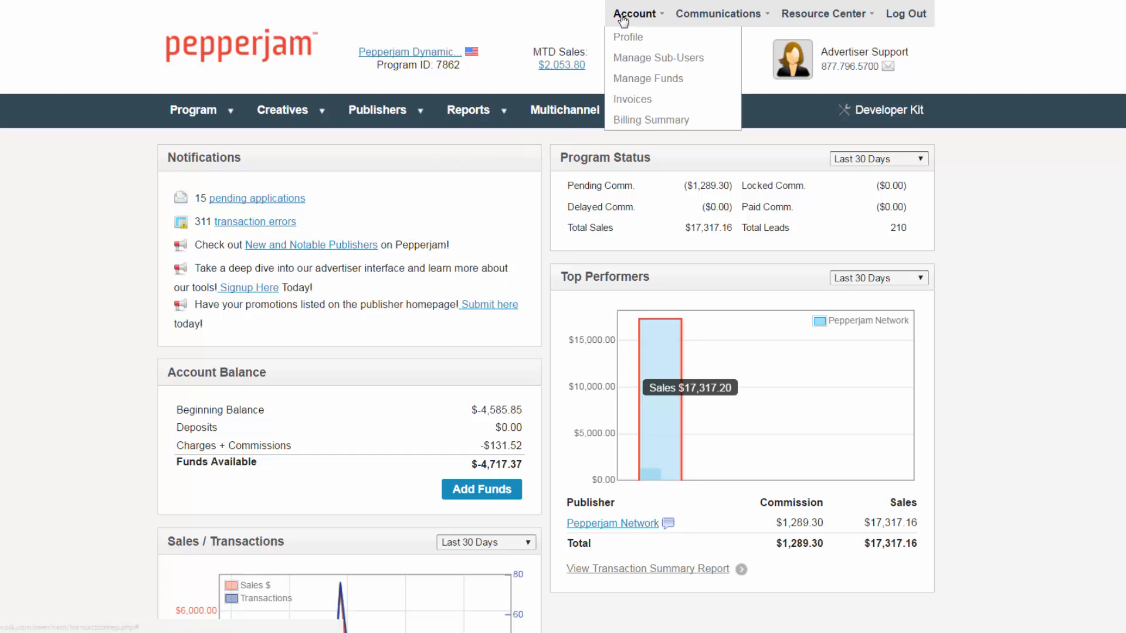
pyautogui.click(630, 98)
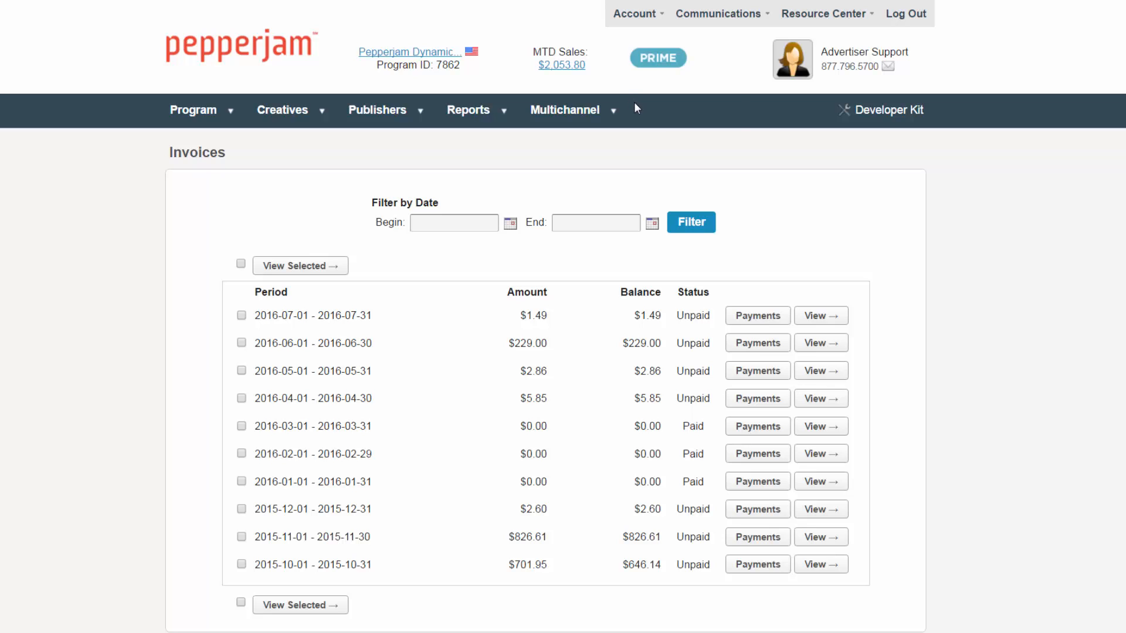
pyautogui.moveTo(618, 15)
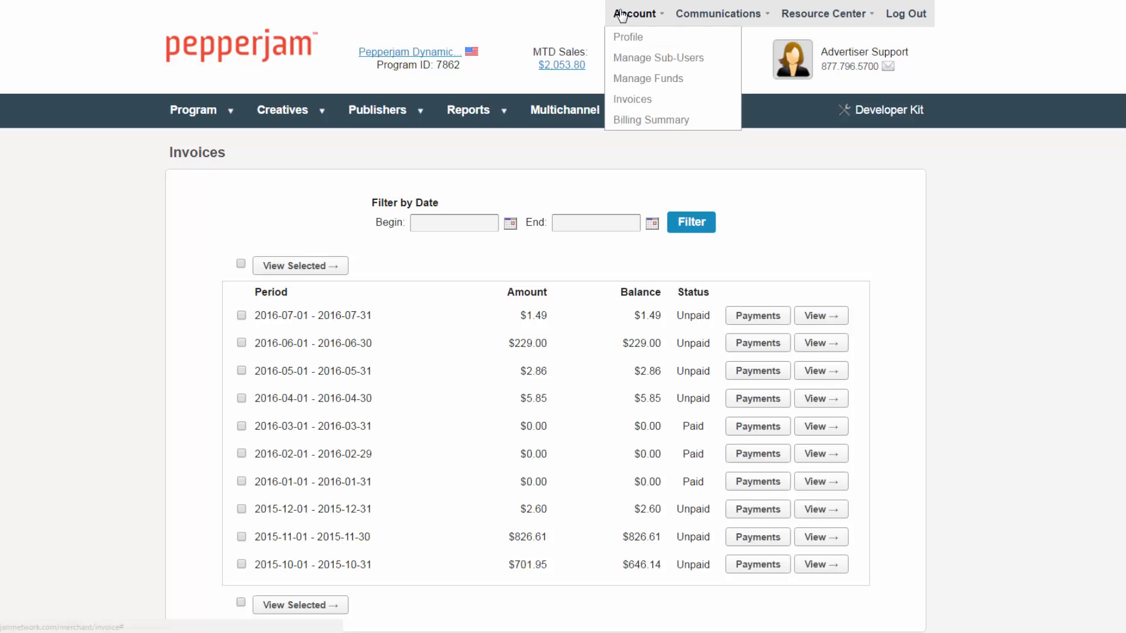
pyautogui.click(628, 83)
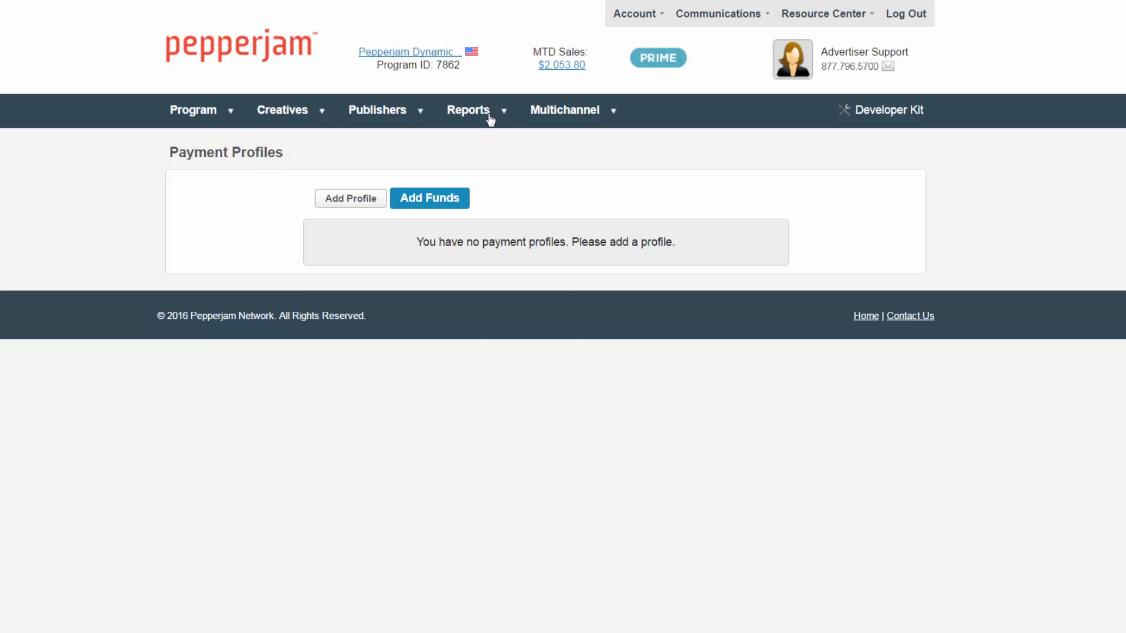
# - Return to the dashboard and open the Transaction Summary Report linked from the Sales / Transactions chart
pyautogui.moveTo(378, 110)
pyautogui.click(256, 50)
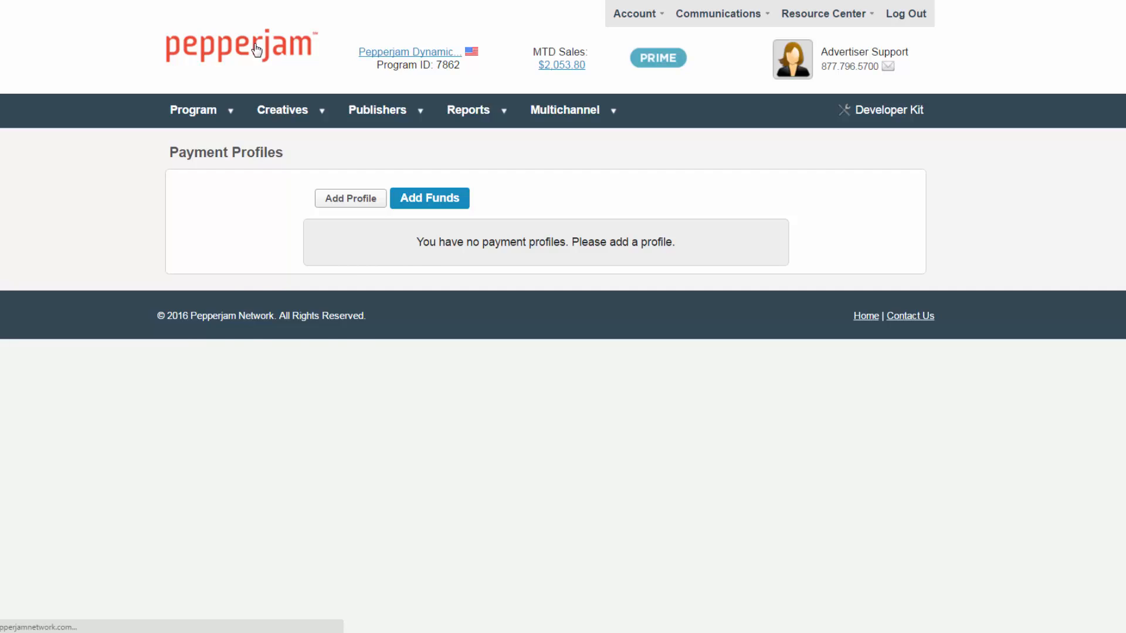
pyautogui.scroll(-3, 1003, 168)
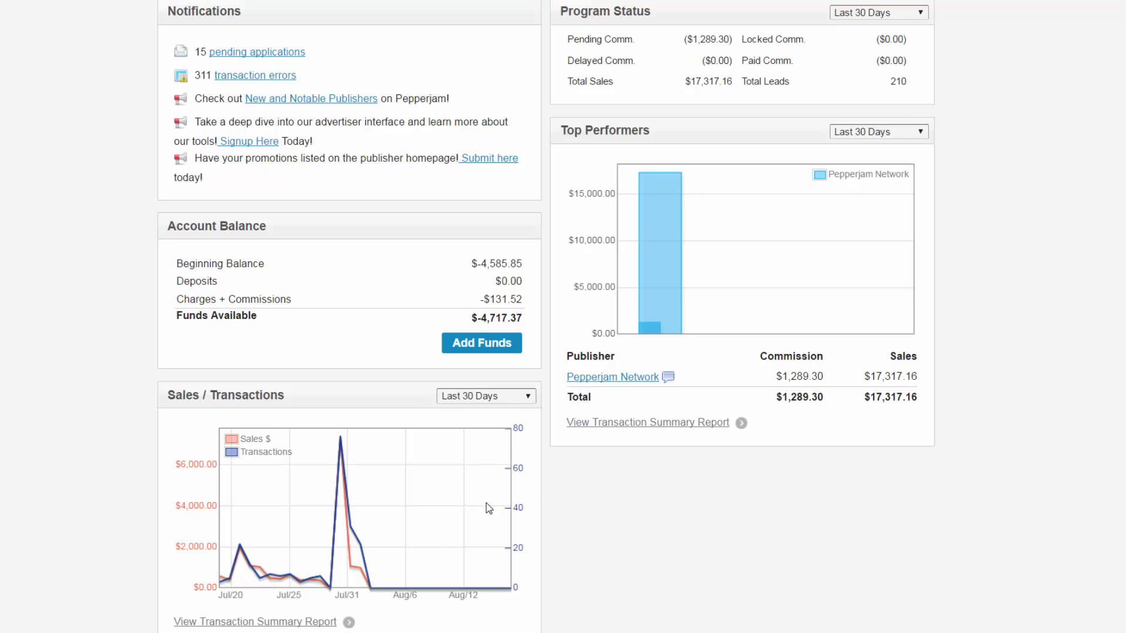
pyautogui.click(308, 623)
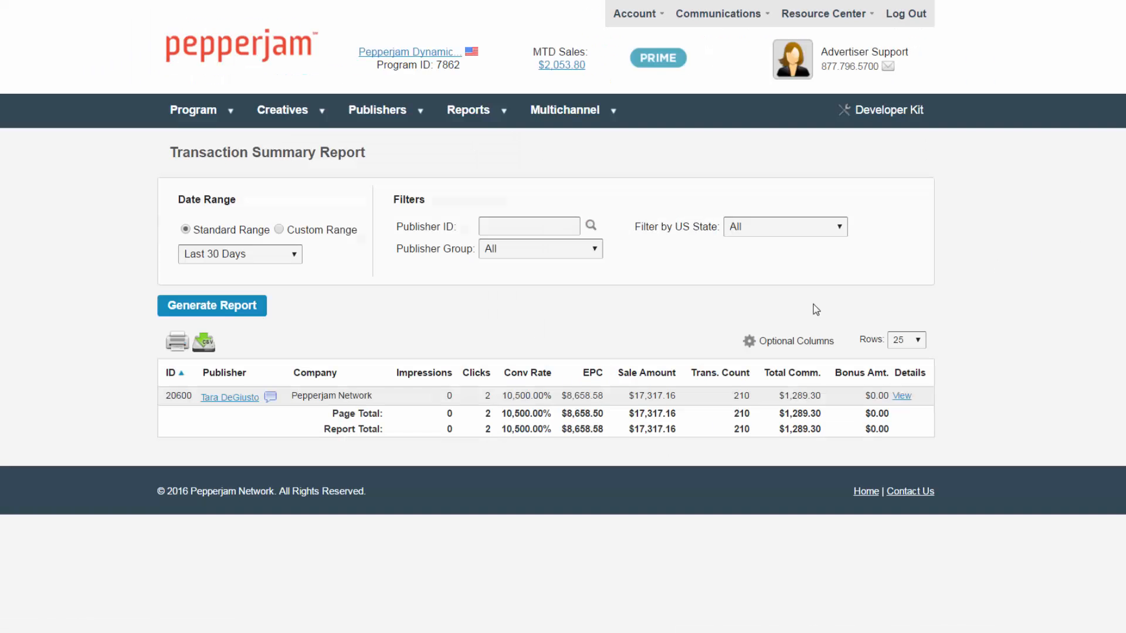
# - Return to the dashboard and look over the pending publisher applications
pyautogui.click(267, 39)
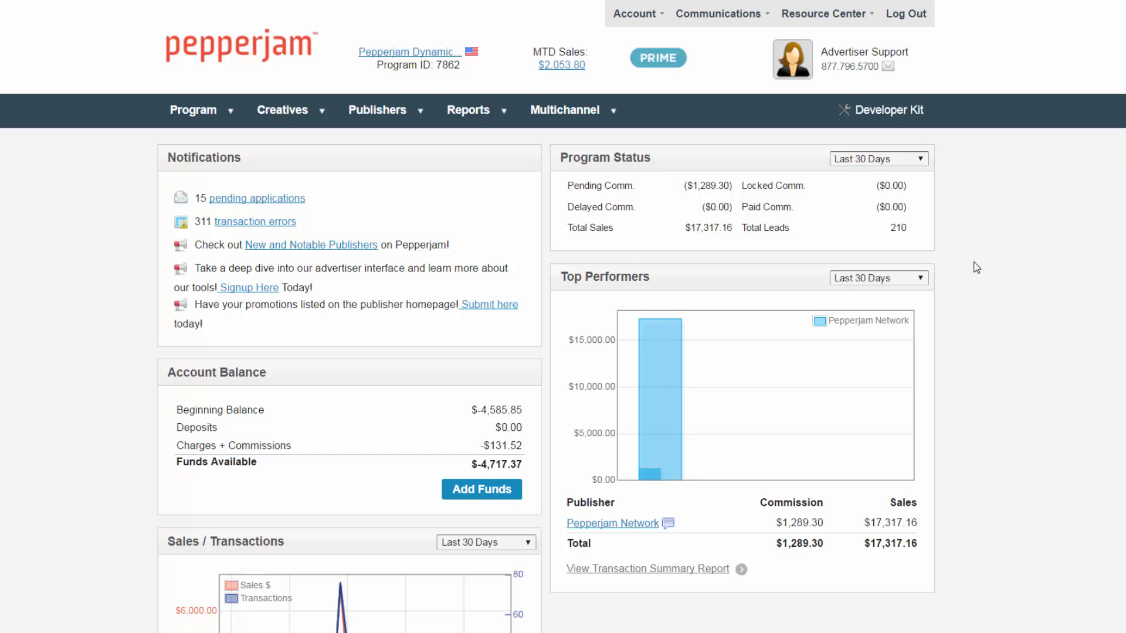
pyautogui.click(290, 198)
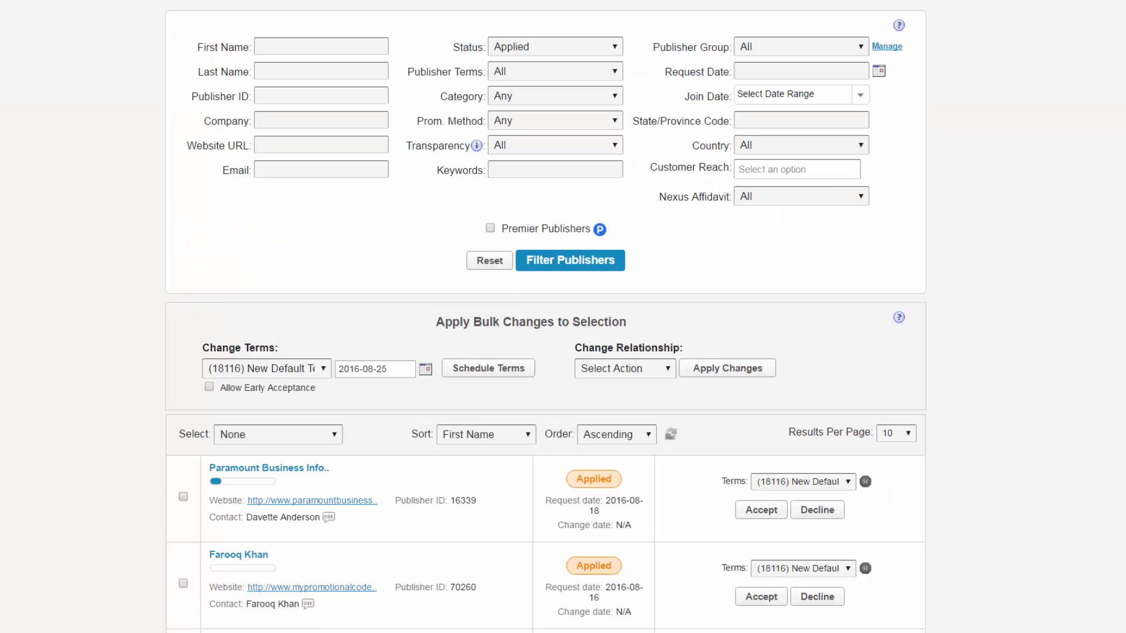
pyautogui.scroll(-2, 545, 317)
pyautogui.scroll(3, 546, 317)
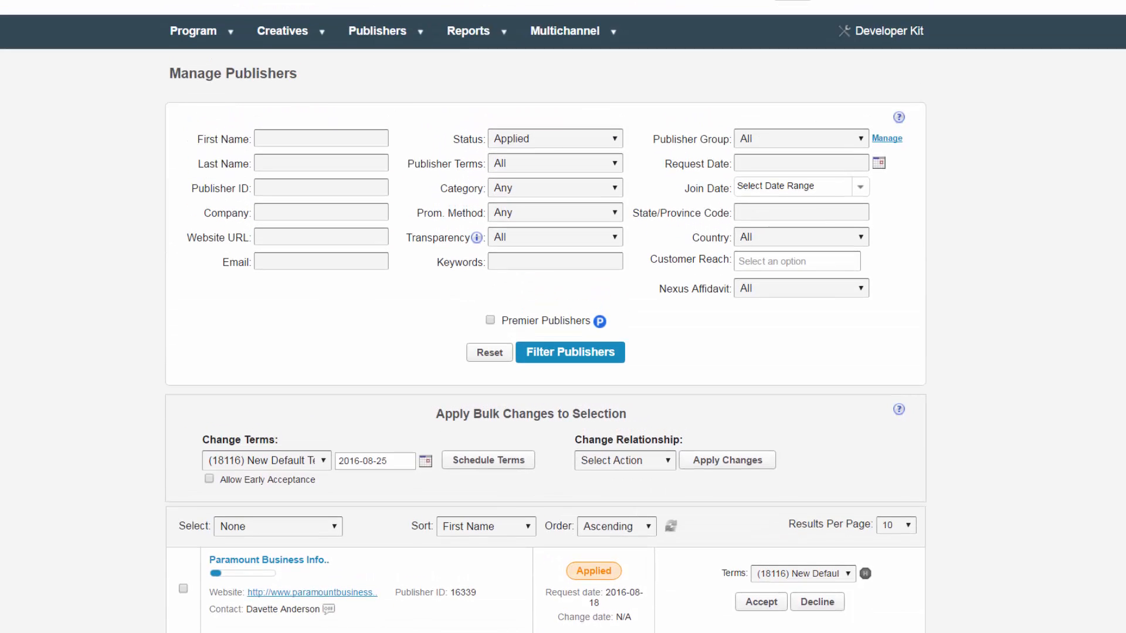
# - Restrict the applied publishers to Premier Publishers and open the details of the Pepperjam Network application
pyautogui.click(490, 321)
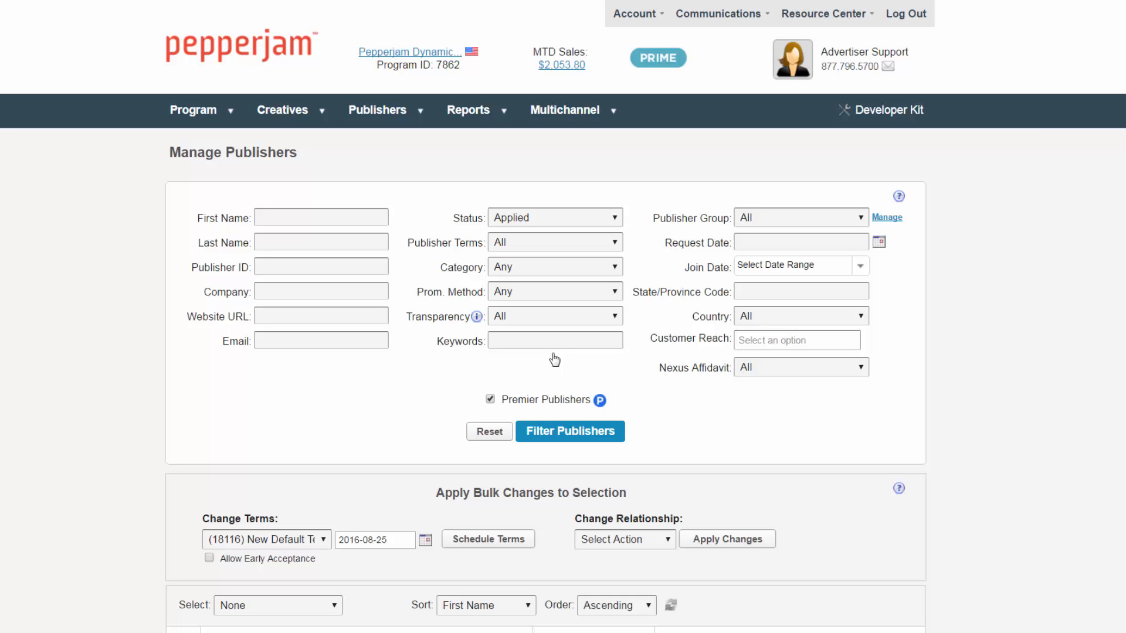
pyautogui.scroll(-2, 1052, 205)
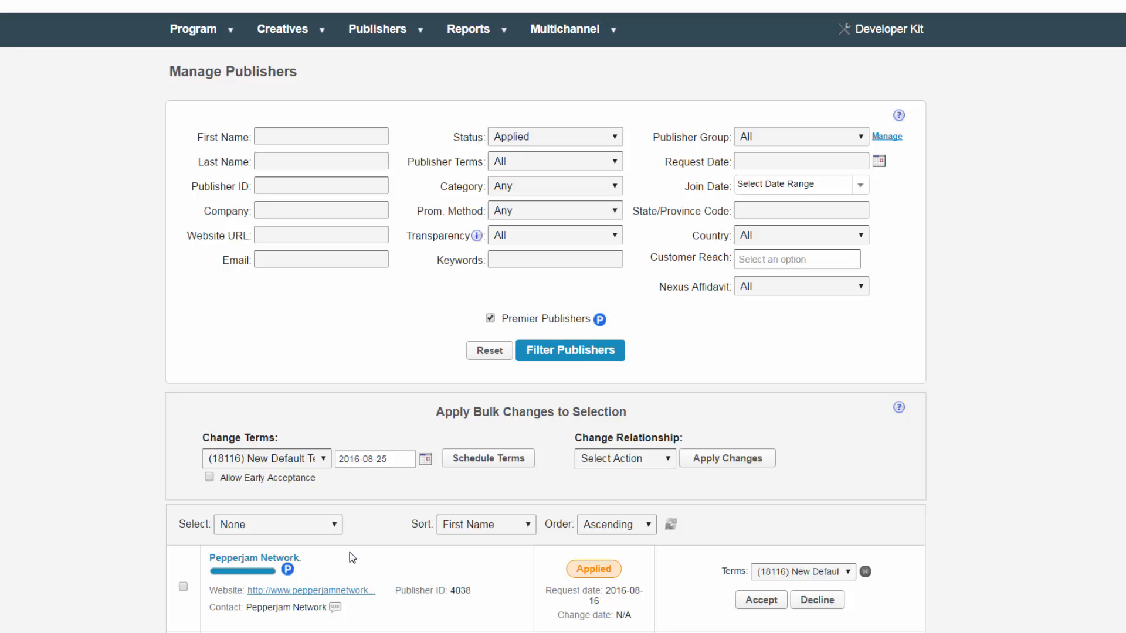
pyautogui.click(285, 558)
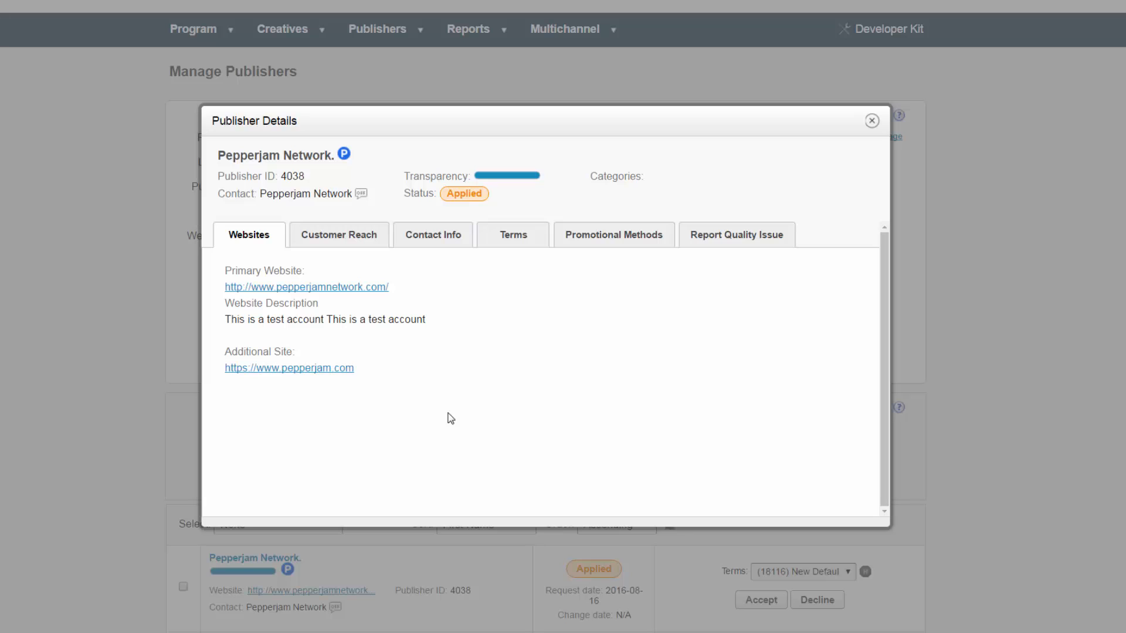
# - Review the publisher's customer reach, contact info, promotional methods and quality issue form, then close its details
pyautogui.click(357, 236)
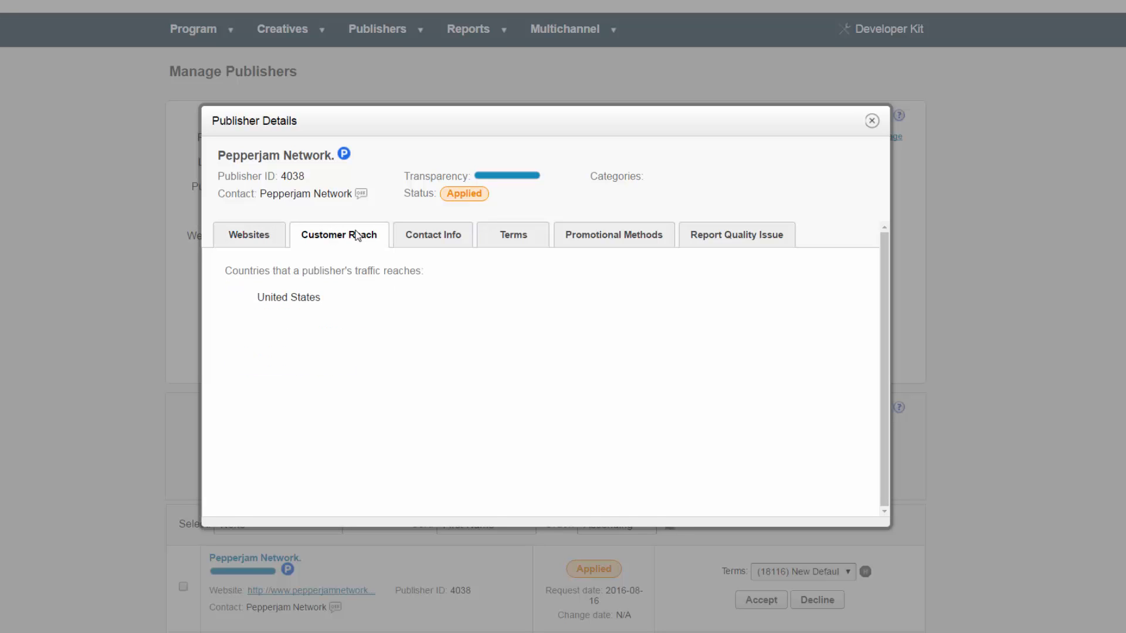
pyautogui.click(433, 236)
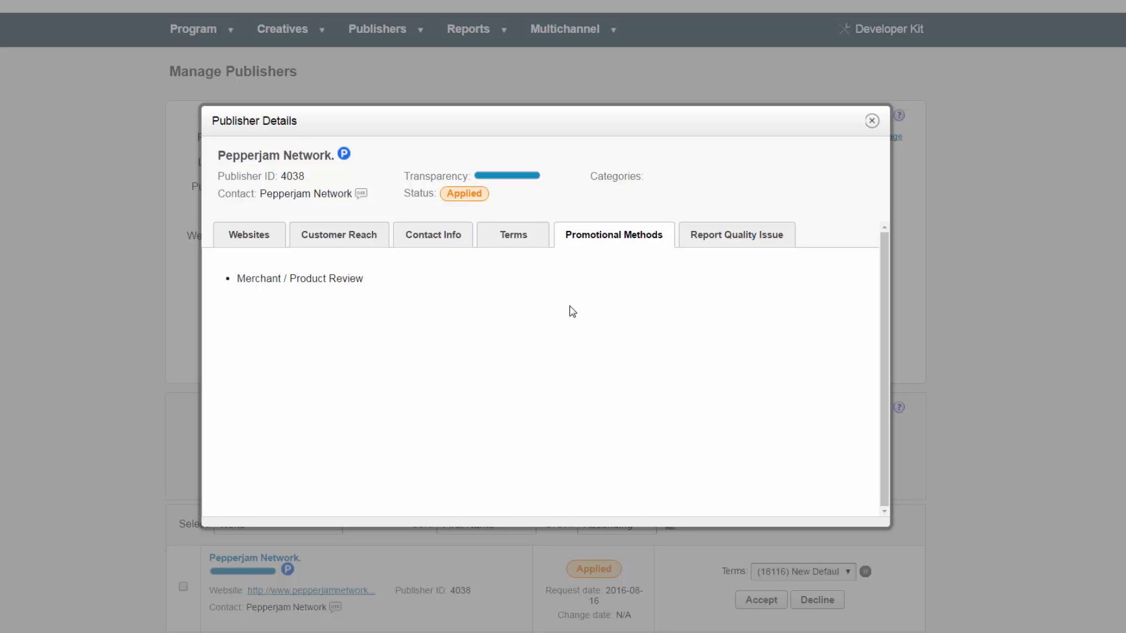
pyautogui.click(735, 235)
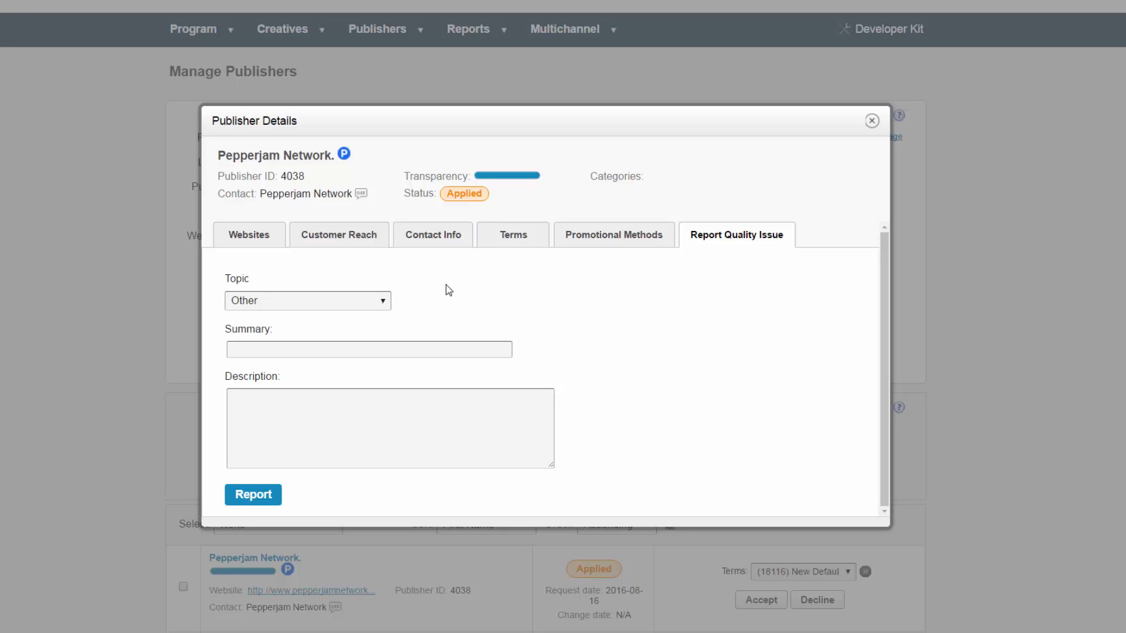
pyautogui.click(957, 286)
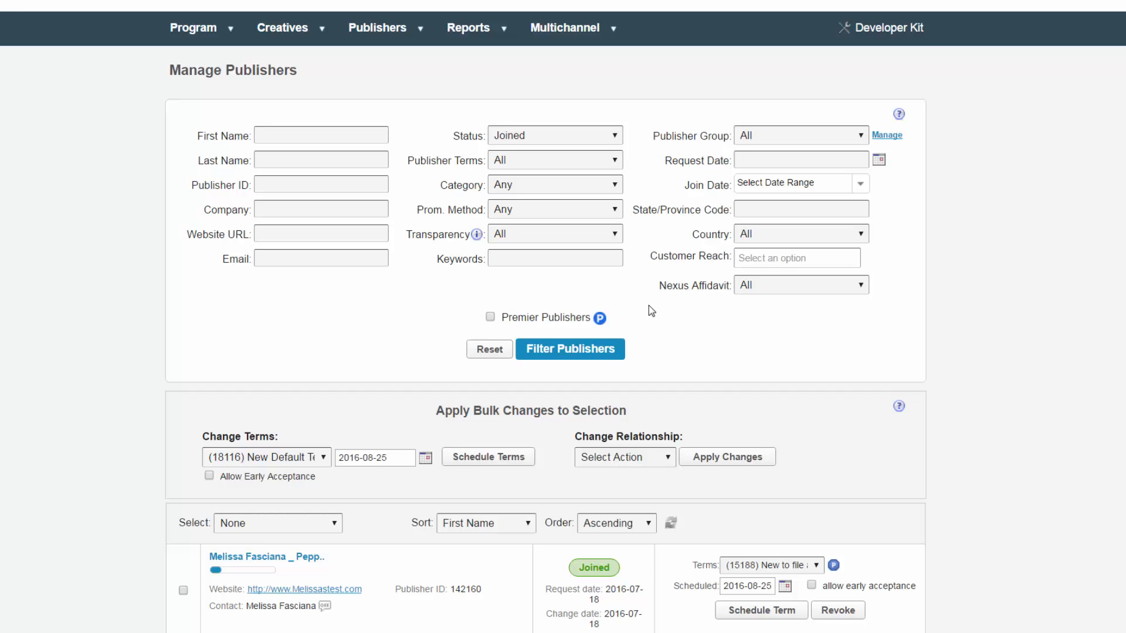
# - View the Transparency filter's levels and examine the transparency bars of the joined publishers
pyautogui.click(582, 238)
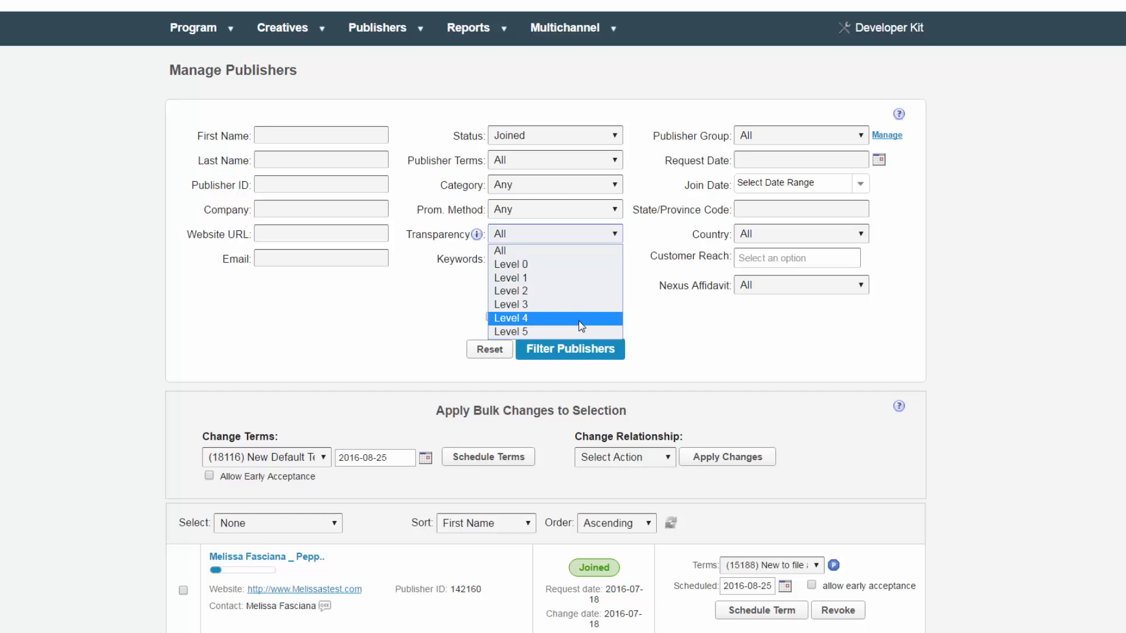
pyautogui.click(698, 335)
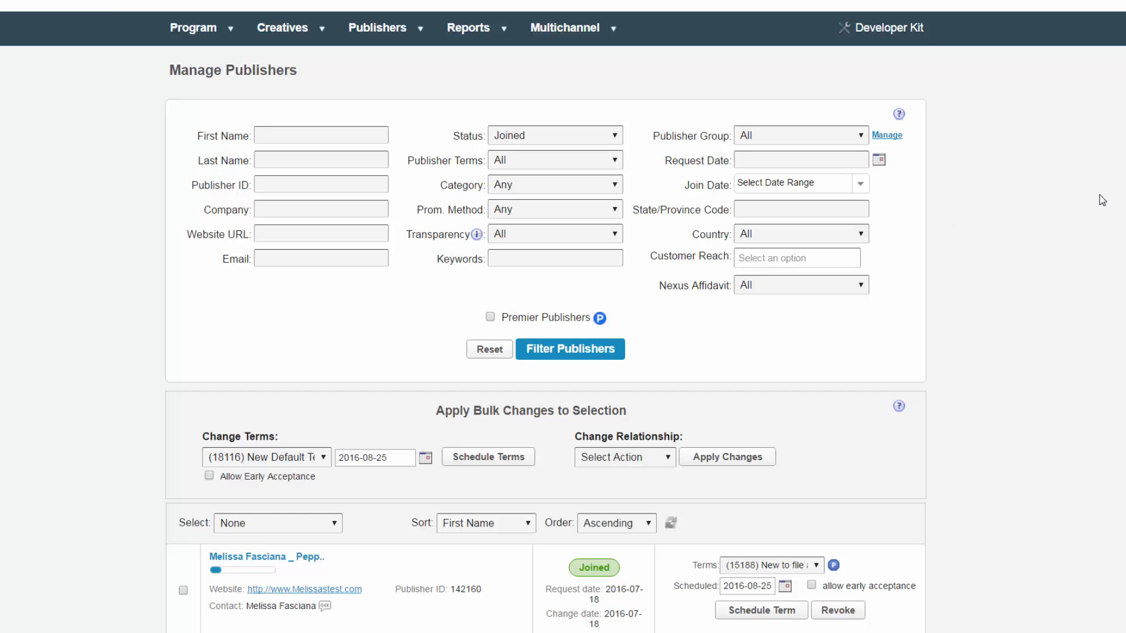
pyautogui.moveTo(1124, 187); pyautogui.dragTo(1125, 262)
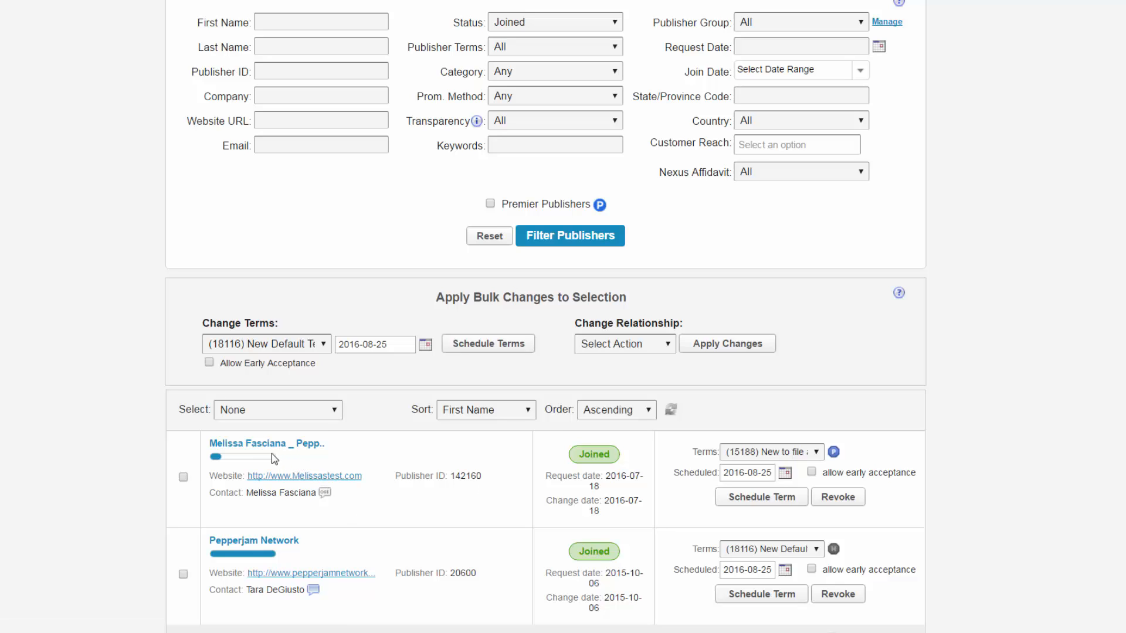
pyautogui.moveTo(269, 456)
pyautogui.scroll(3, 563, 316)
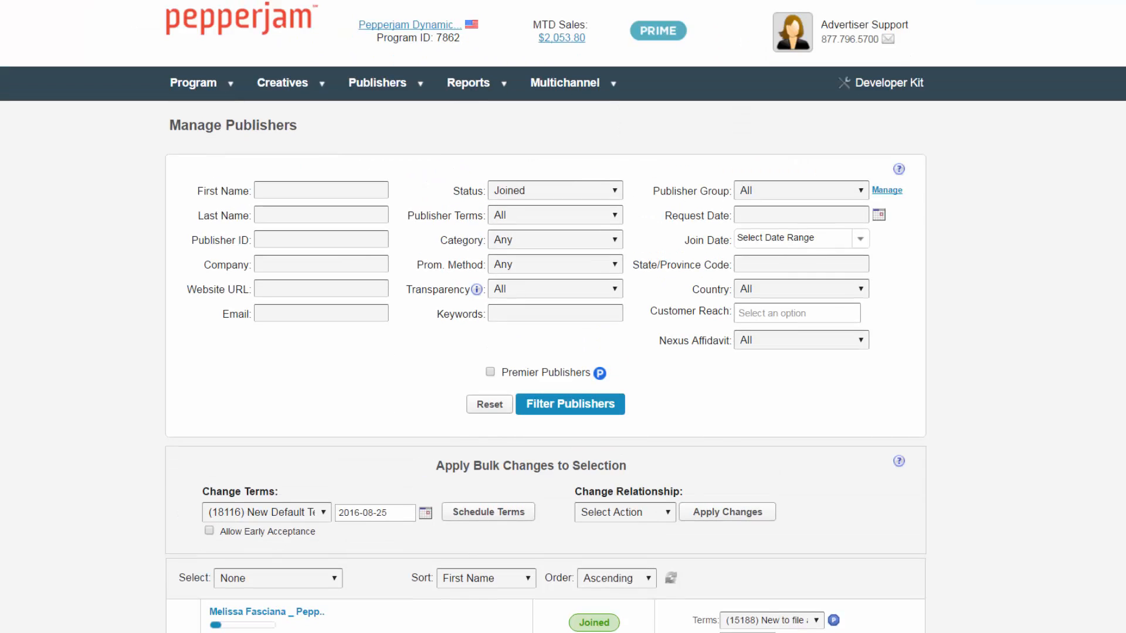
# - View the Publisher Group filter's choices, keeping it at All
pyautogui.click(563, 315)
pyautogui.click(839, 191)
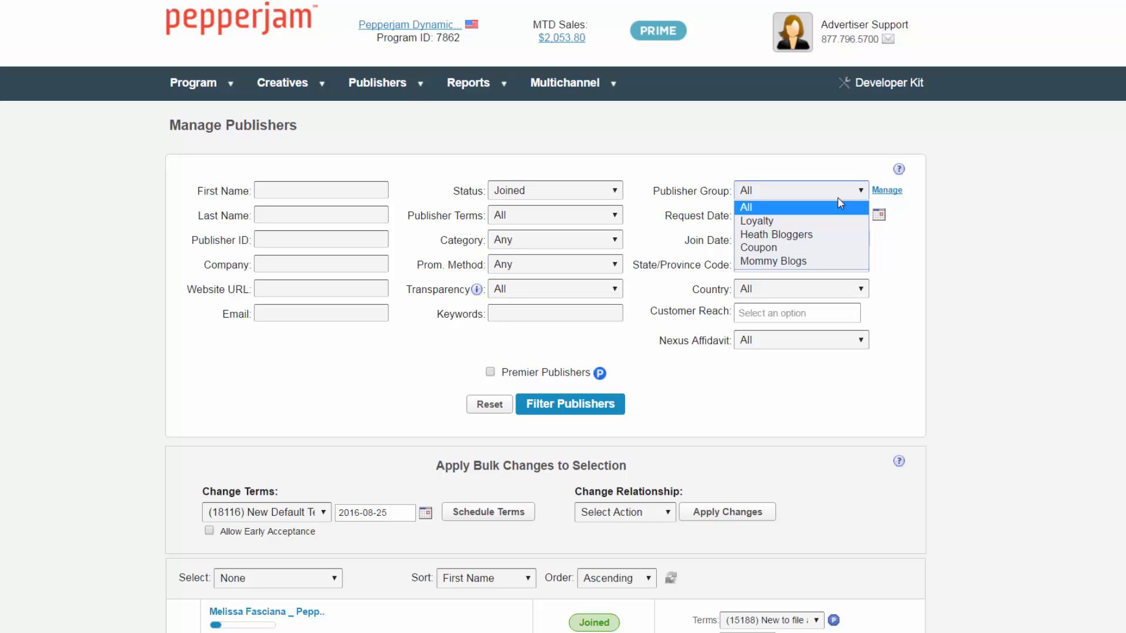
pyautogui.click(840, 205)
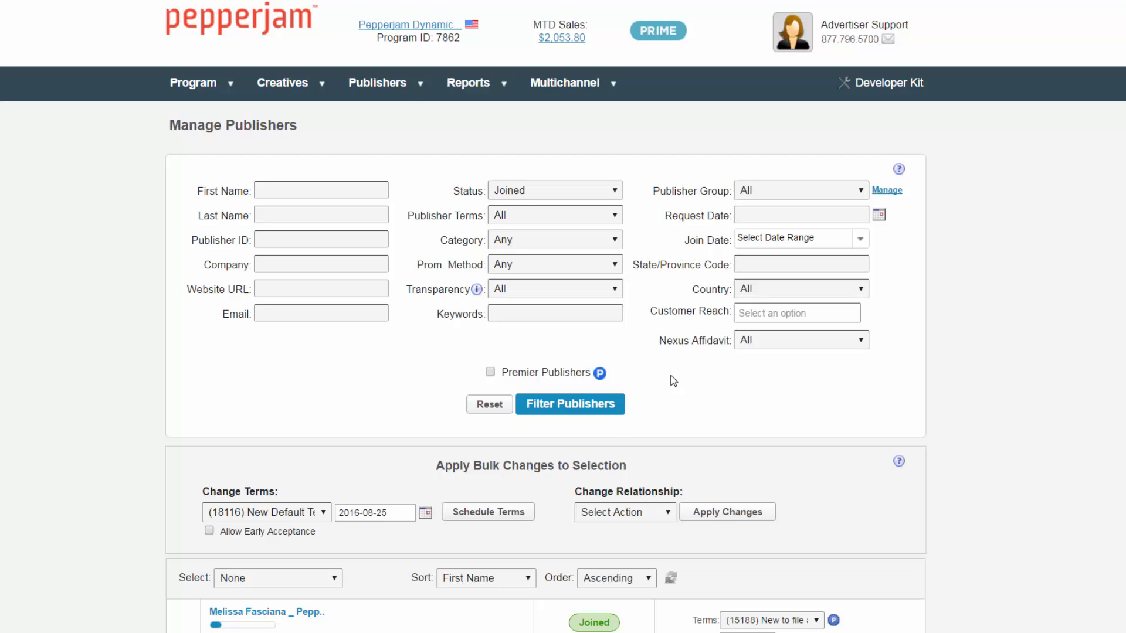
# - Sort the joined publishers by Transparency in descending order
pyautogui.scroll(-2, 393, 487)
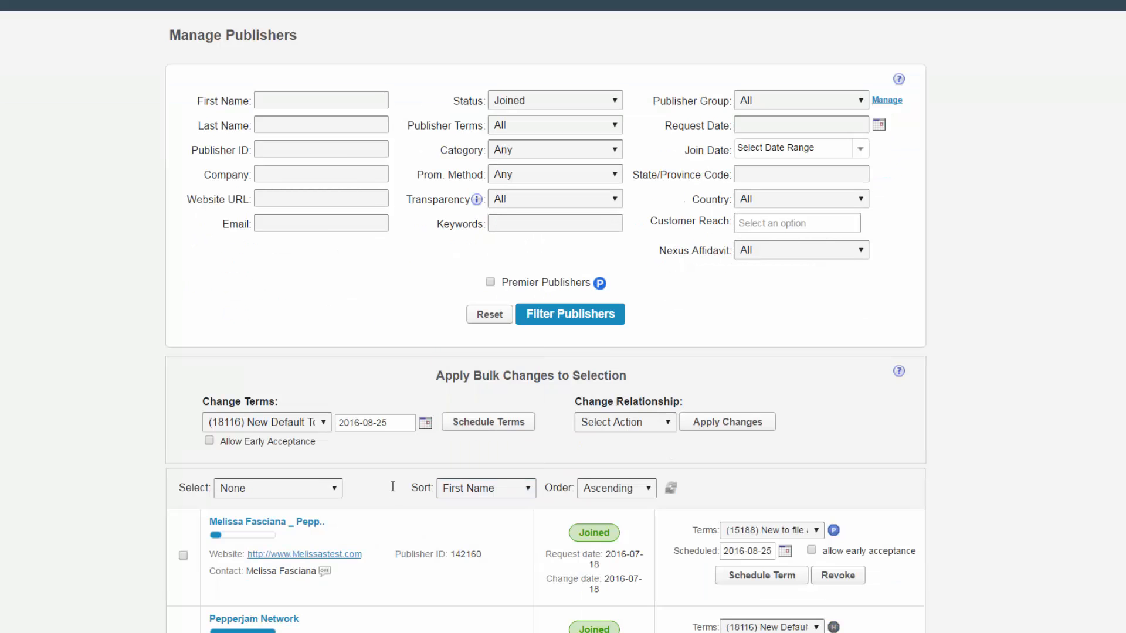
pyautogui.click(462, 488)
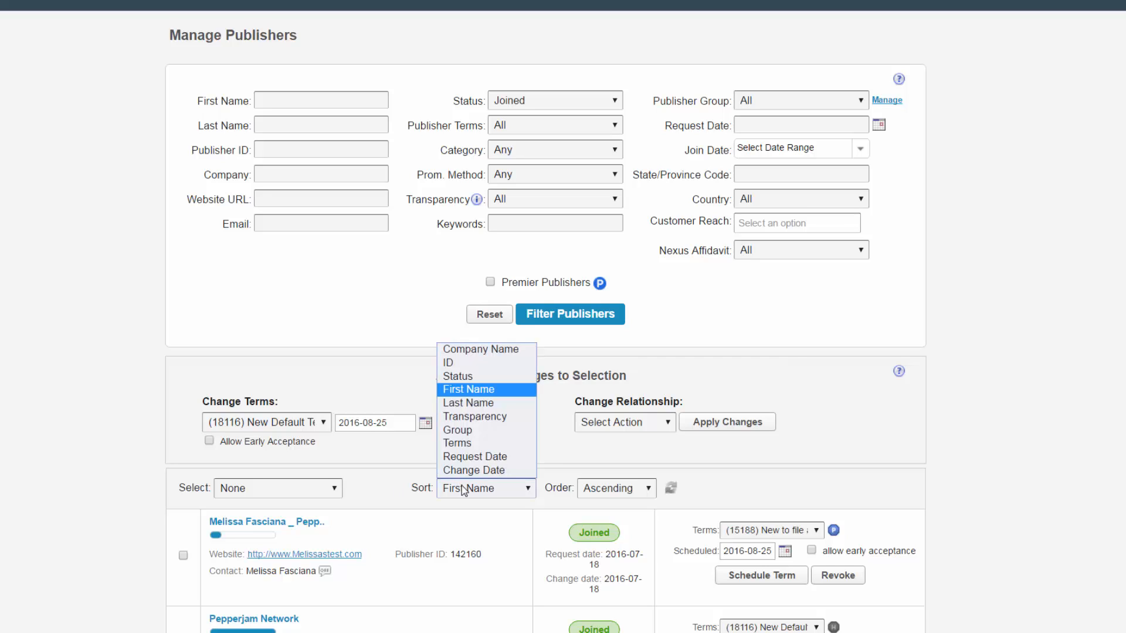
pyautogui.click(492, 416)
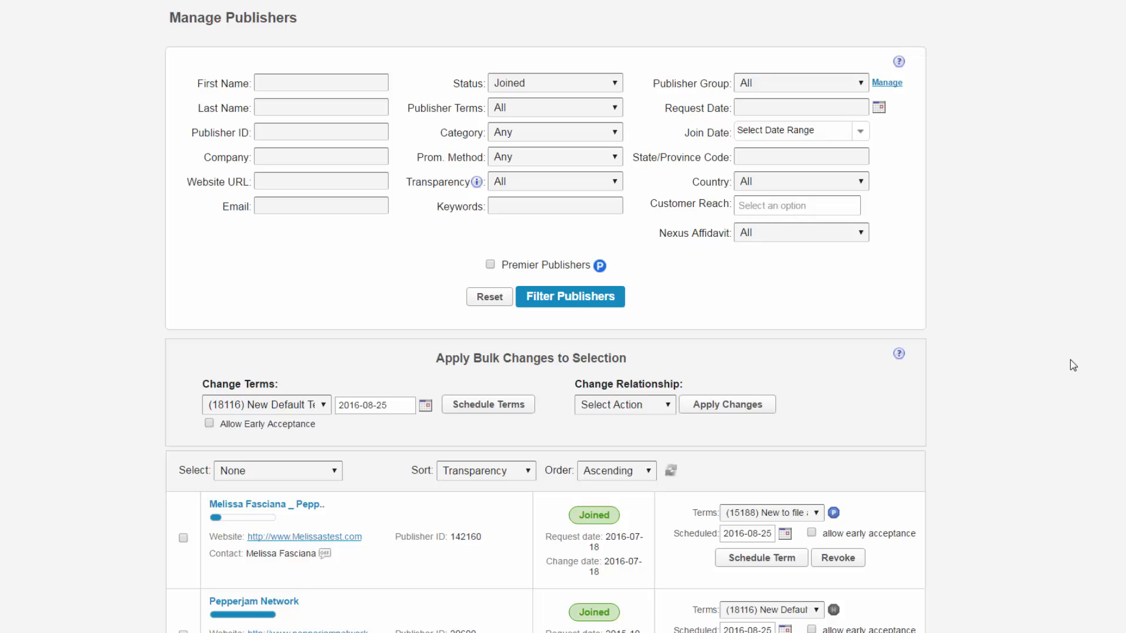
pyautogui.click(641, 471)
pyautogui.click(630, 488)
# - View the available terms and the scheduling calendar for the joined Pepperjam Network publisher without changing either
pyautogui.scroll(-1, 868, 422)
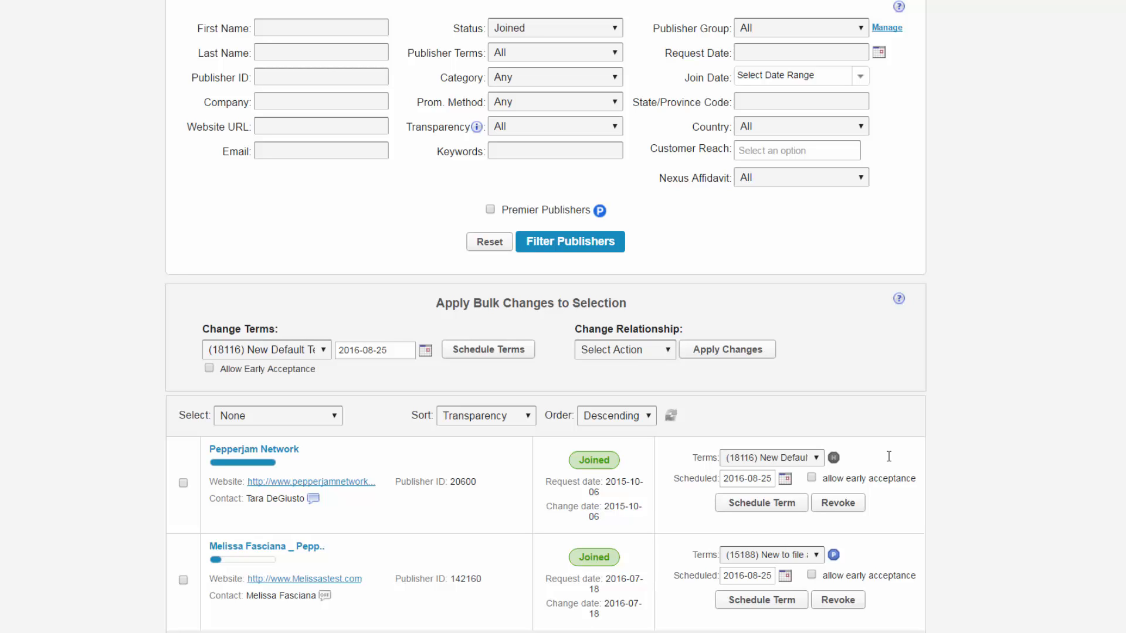
pyautogui.click(793, 459)
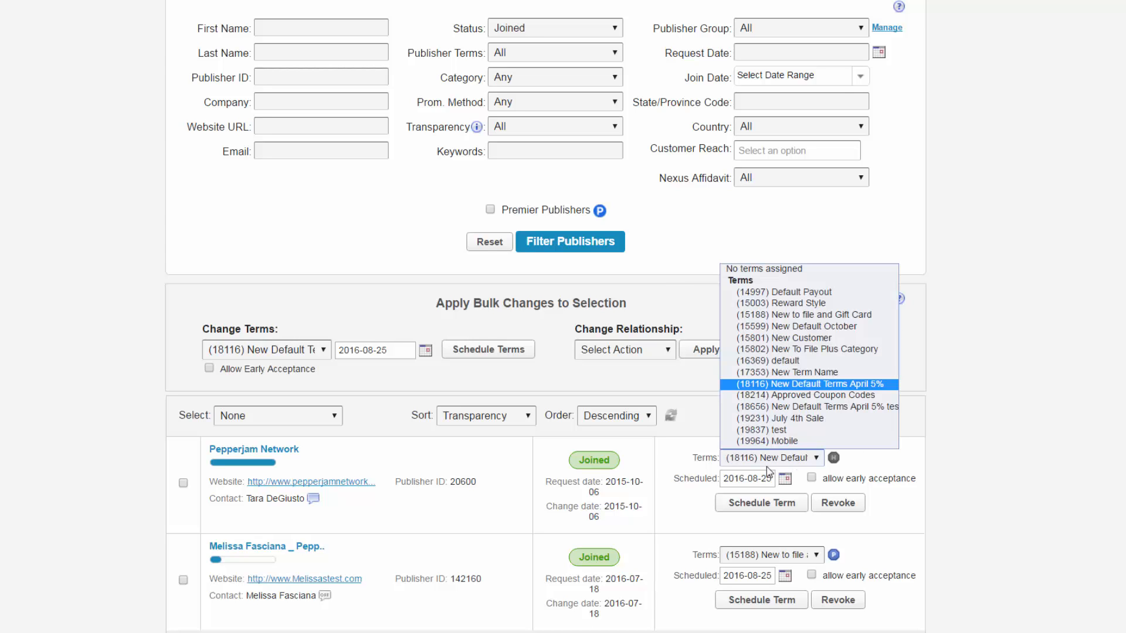
pyautogui.click(688, 501)
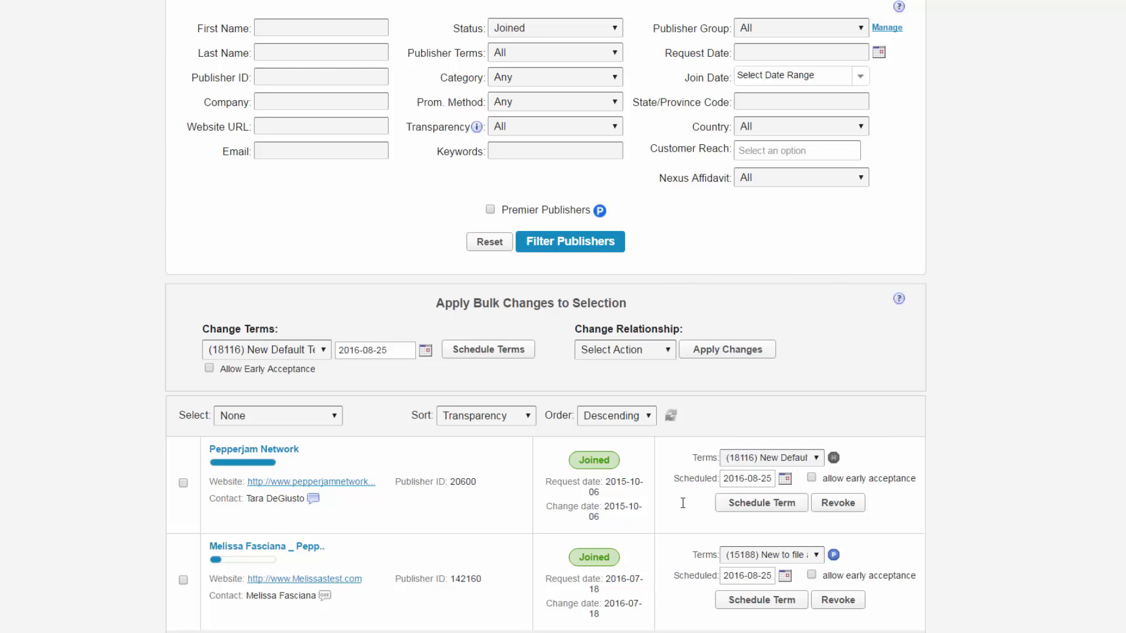
pyautogui.click(786, 479)
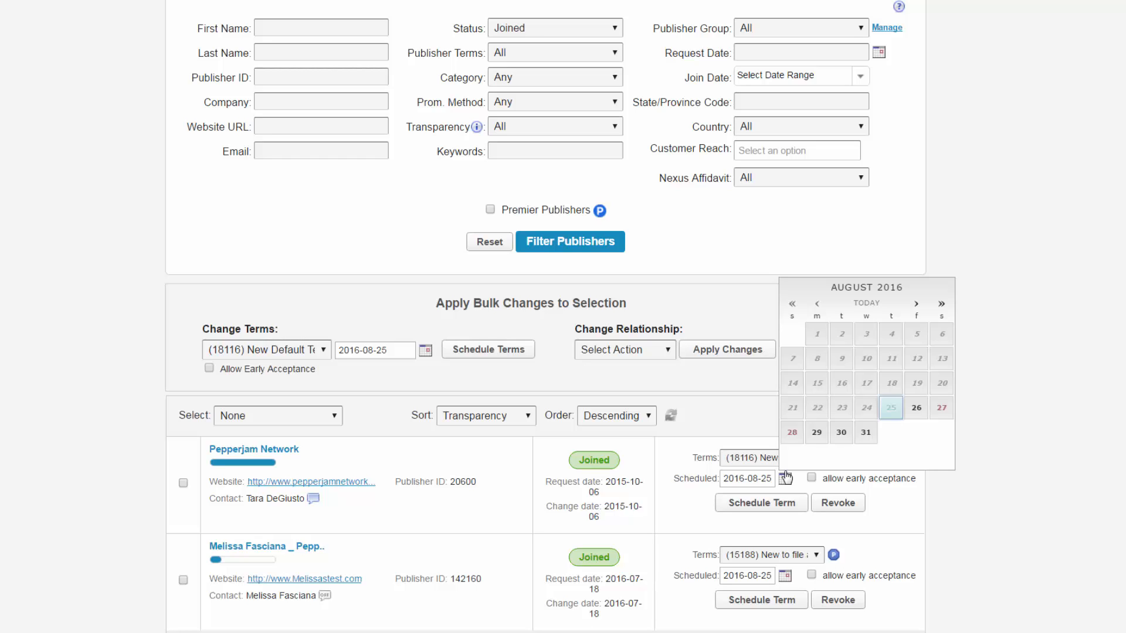
pyautogui.click(697, 512)
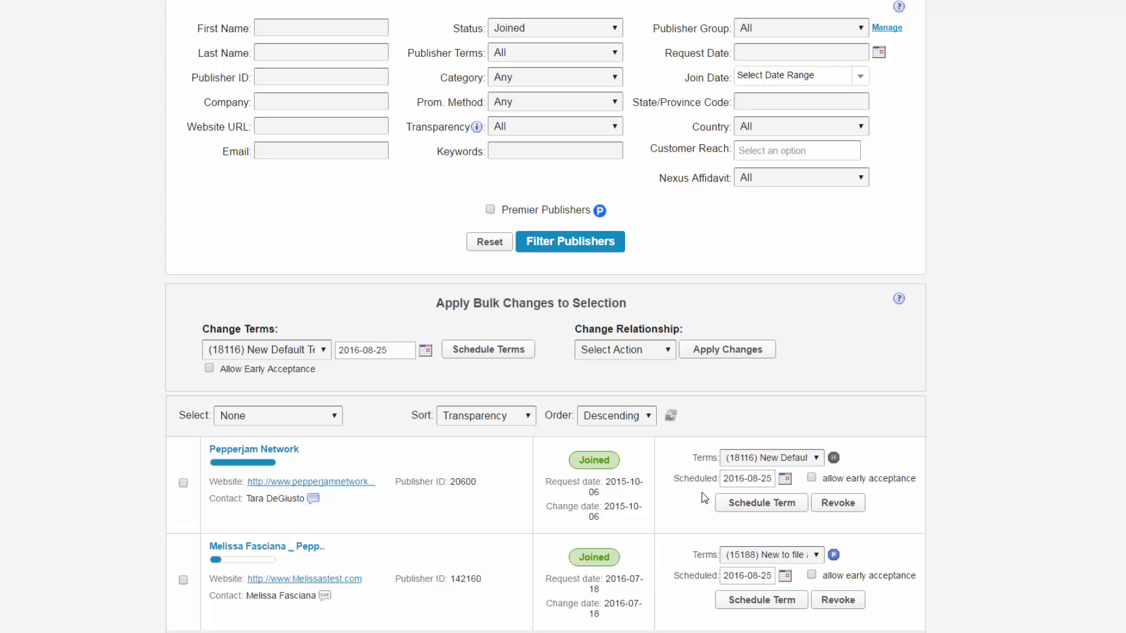
# - Open the Newsletters page among the communications pages
pyautogui.scroll(3, 705, 499)
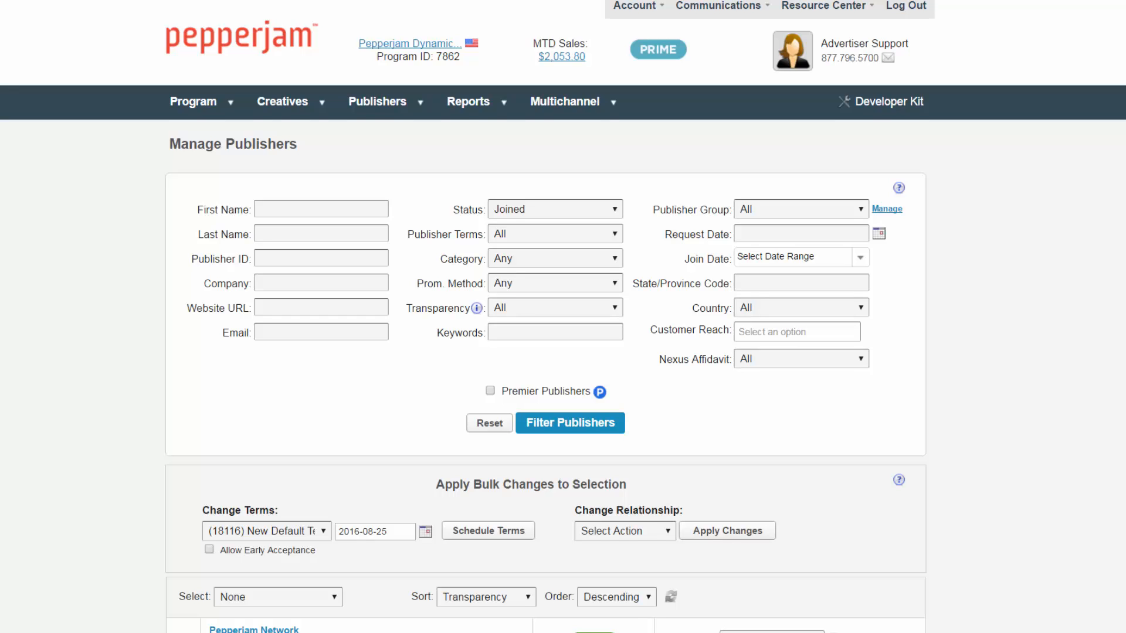
pyautogui.scroll(1, 729, 30)
pyautogui.moveTo(734, 25)
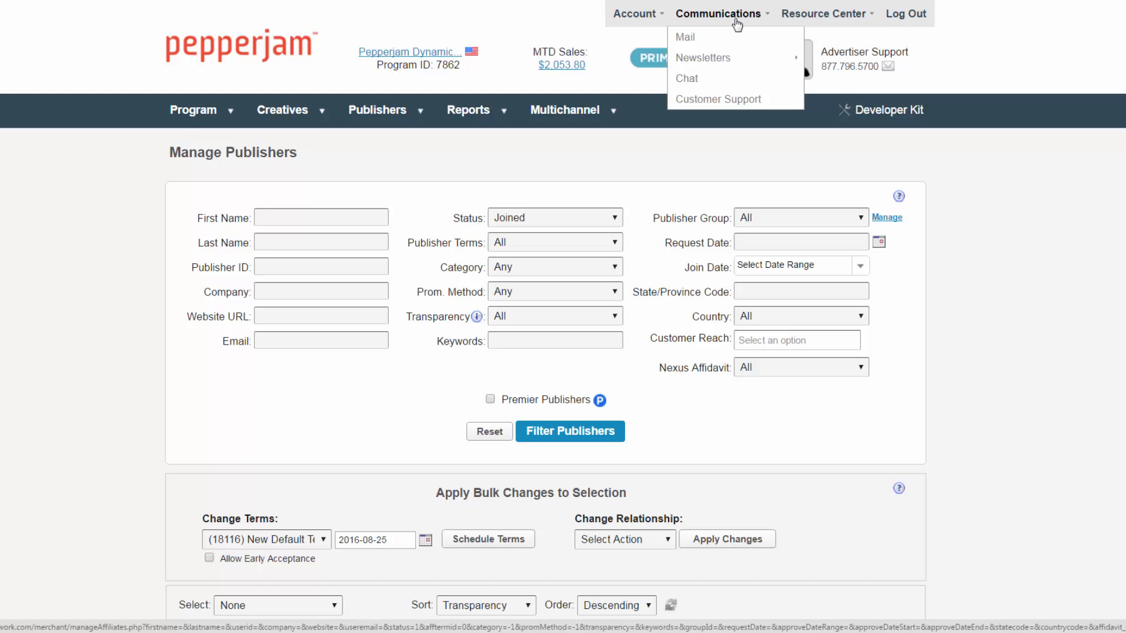
pyautogui.click(728, 39)
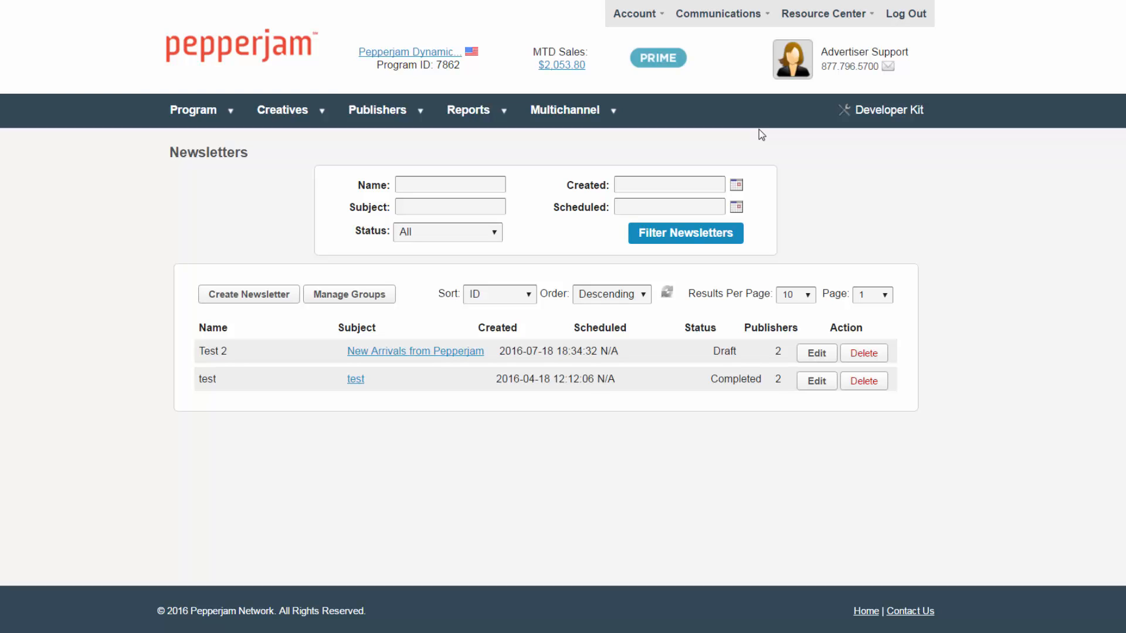
# - Start a new newsletter from the Newsletters page and look over its recipient, message, tag and save sections
pyautogui.moveTo(736, 12)
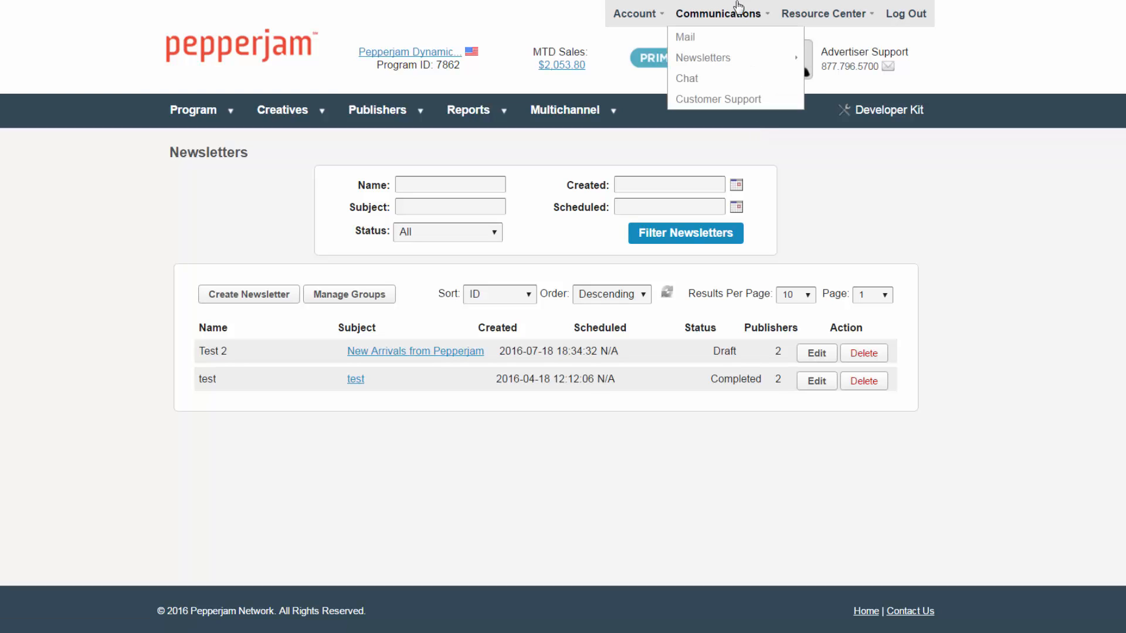
pyautogui.click(726, 56)
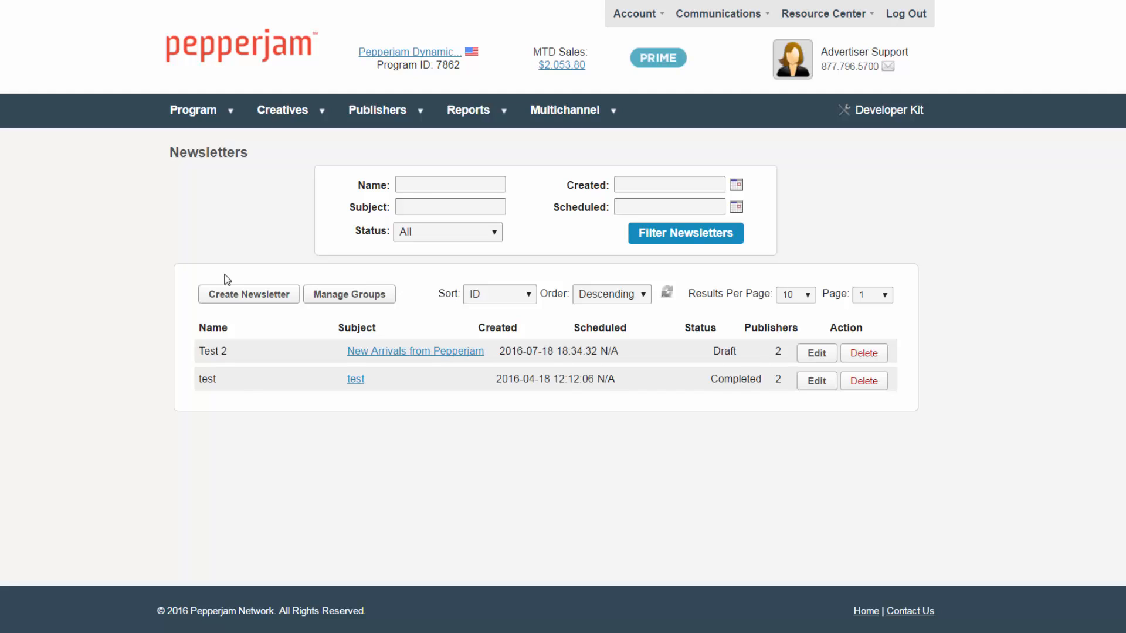
pyautogui.click(221, 296)
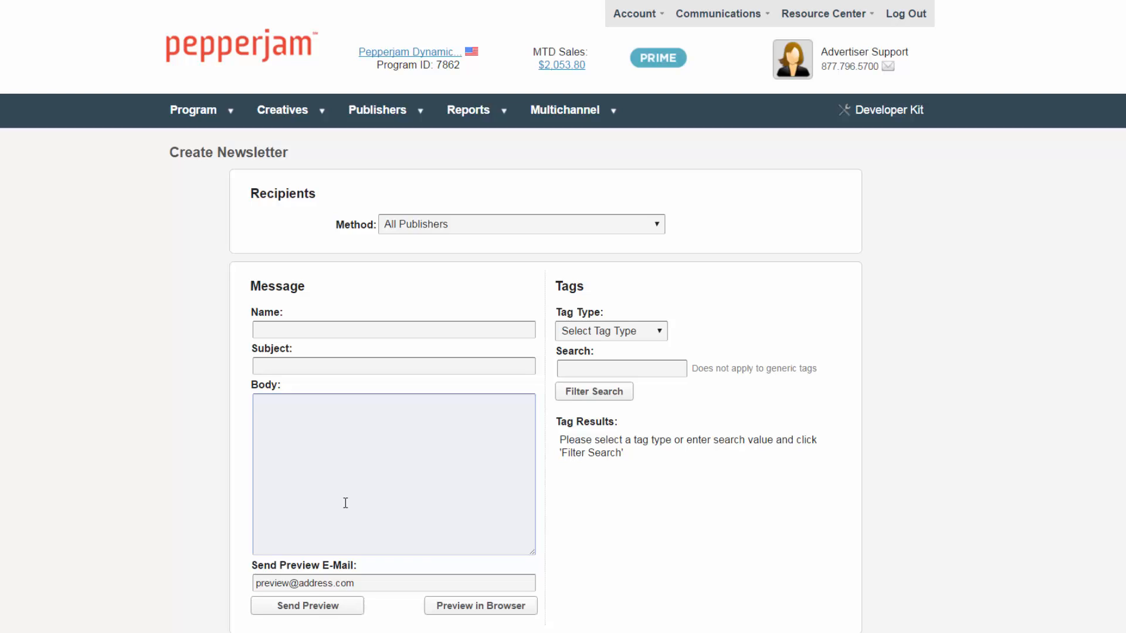
pyautogui.scroll(-3, 1018, 314)
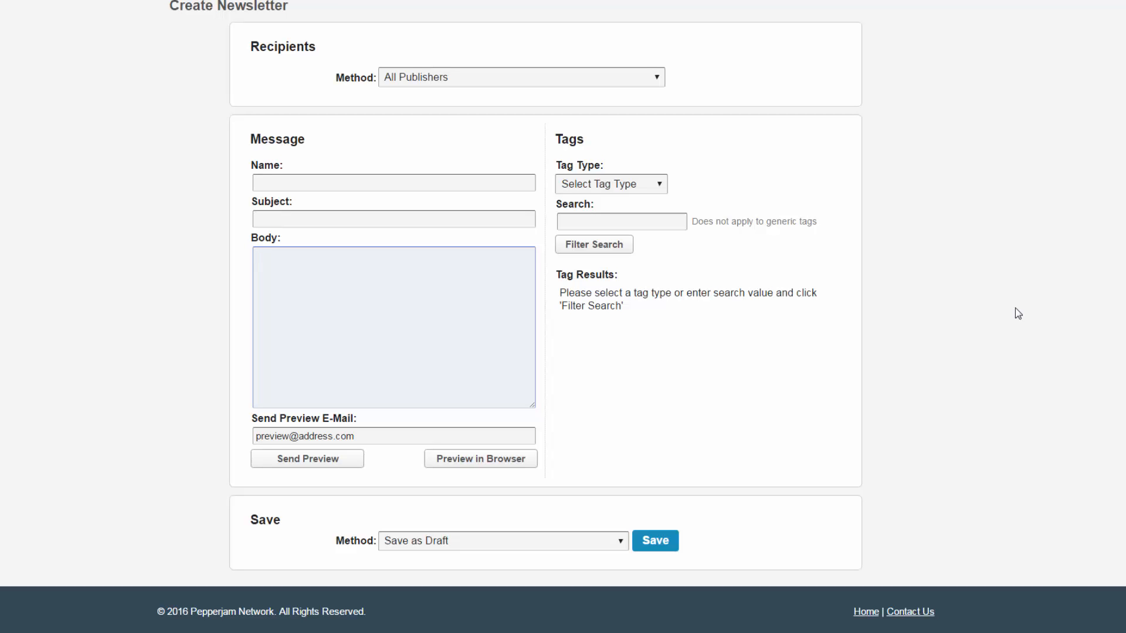
pyautogui.scroll(3, 1018, 314)
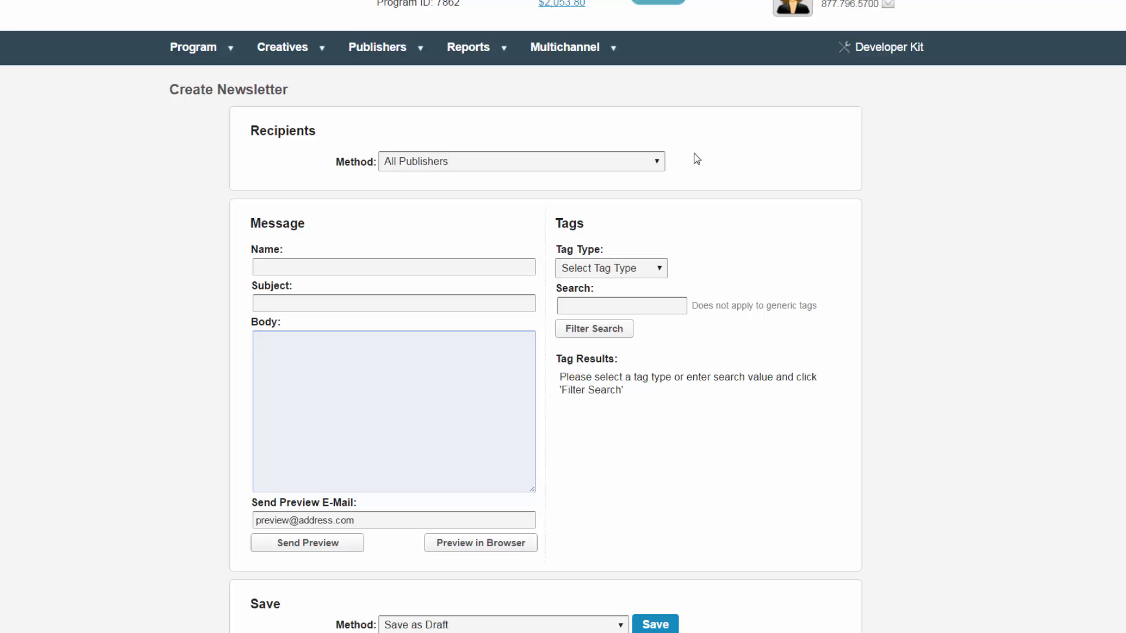
# - Keep All Publishers as the recipients, name the newsletter August Deals and enter the subject "Weekly Deals Offer Ends 8/23!"
pyautogui.click(648, 161)
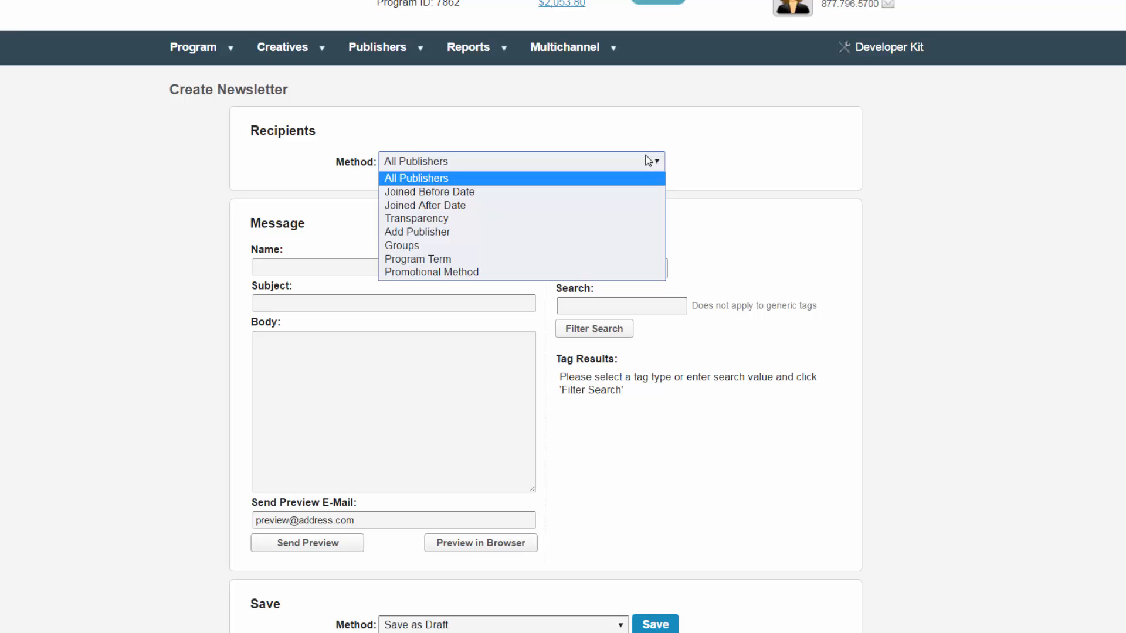
pyautogui.click(648, 161)
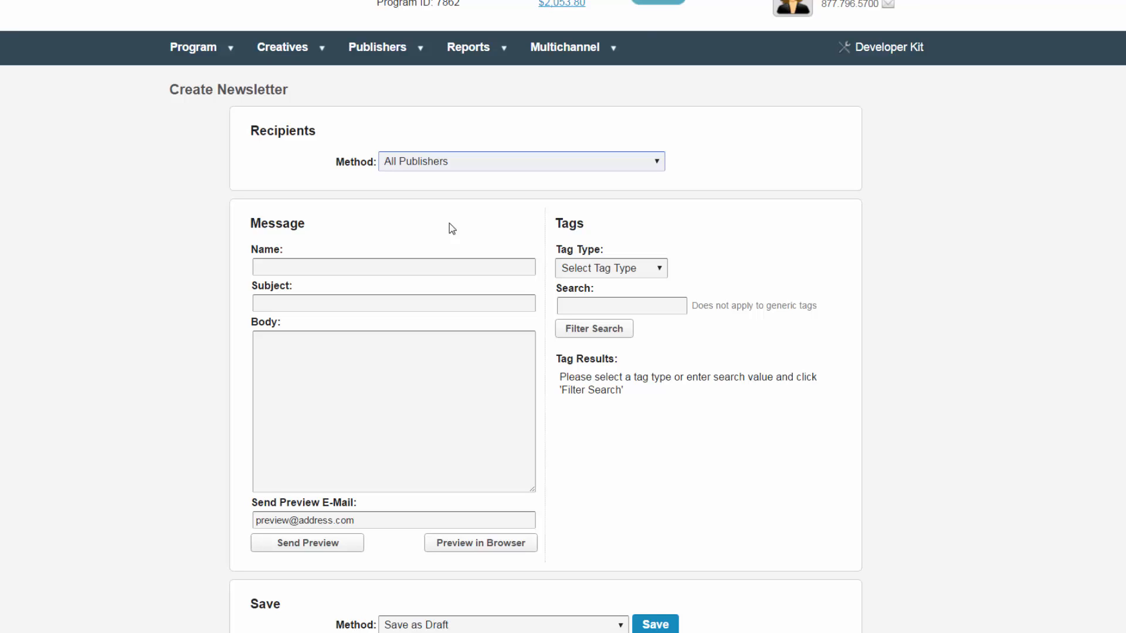
pyautogui.click(344, 361)
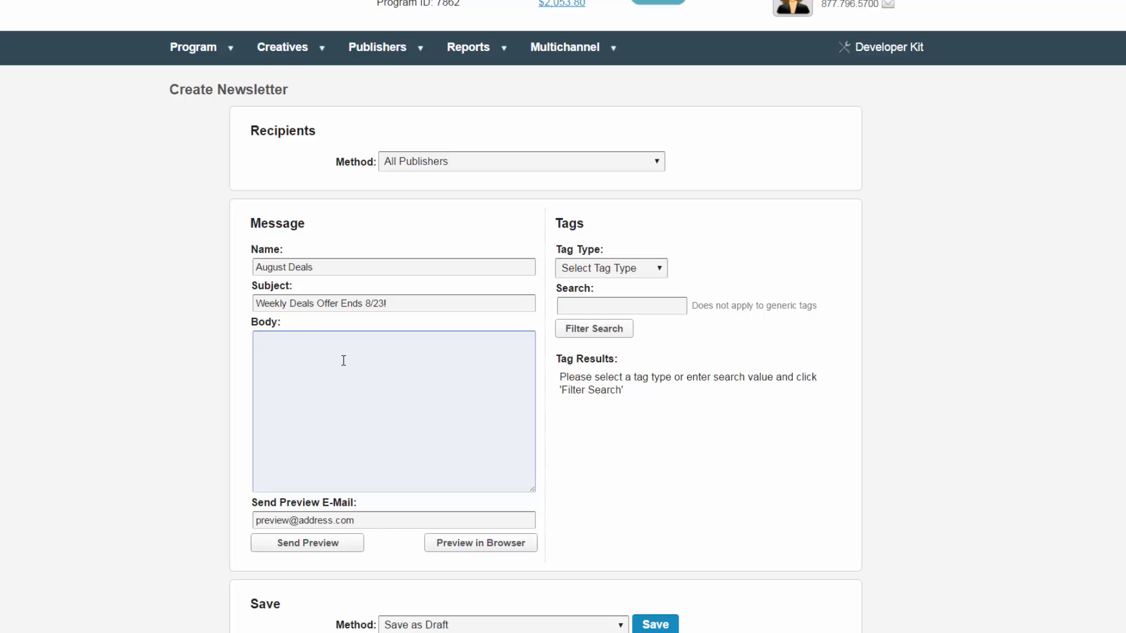
# - Browse the generic and banner tags, and insert the Pepperjam Logo 728x90 and 300x250 banner tags into the newsletter body
pyautogui.click(587, 293)
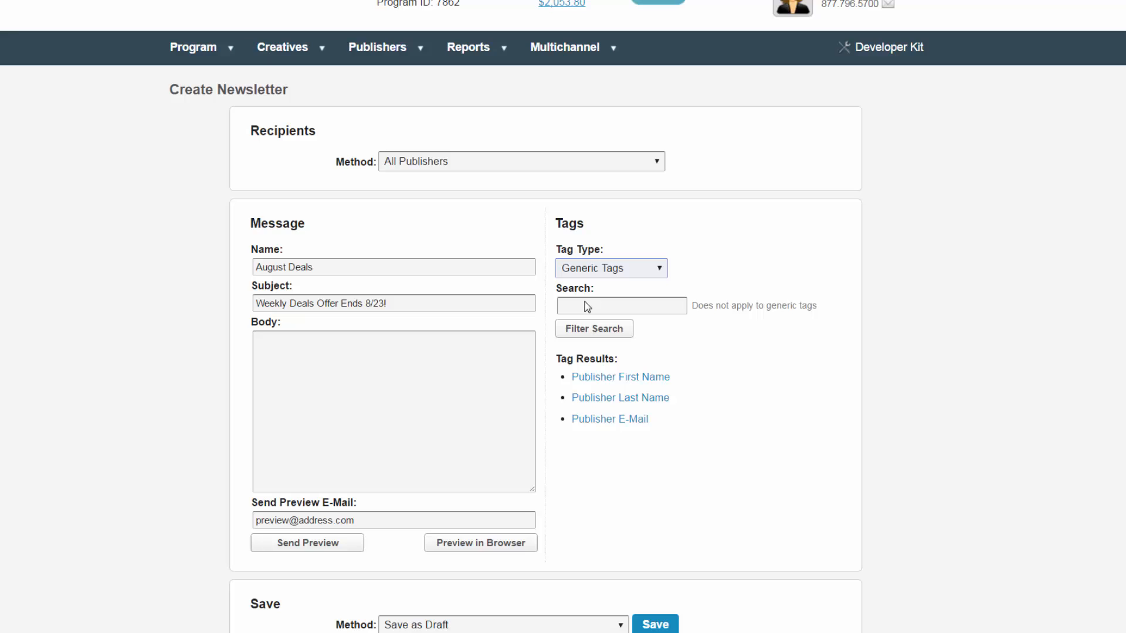
pyautogui.click(593, 381)
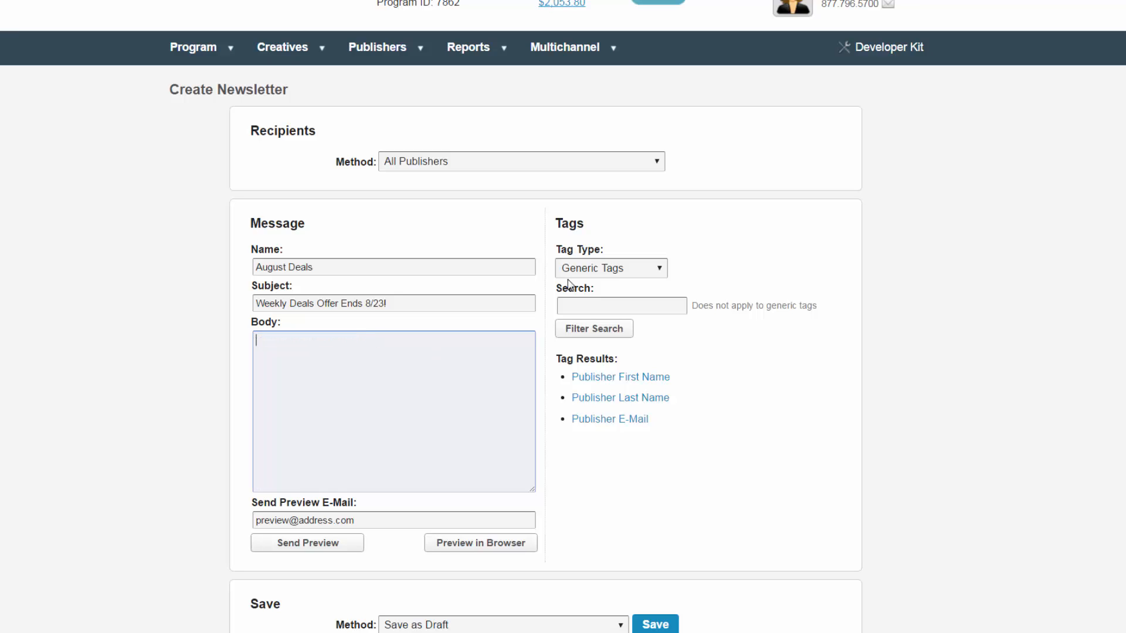
pyautogui.click(580, 277)
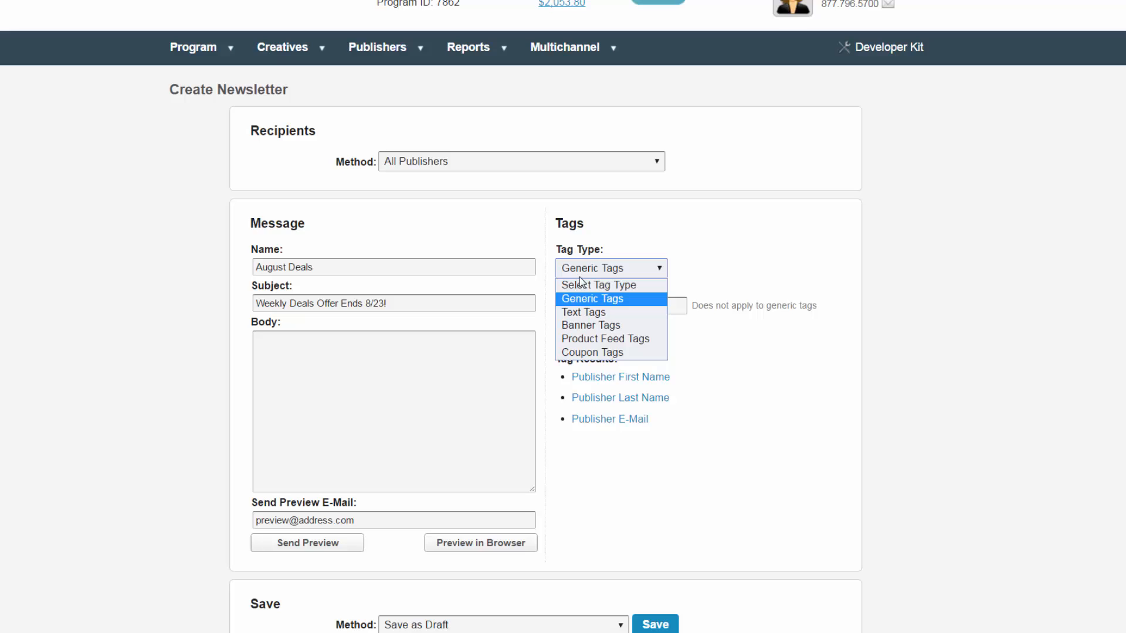
pyautogui.click(587, 324)
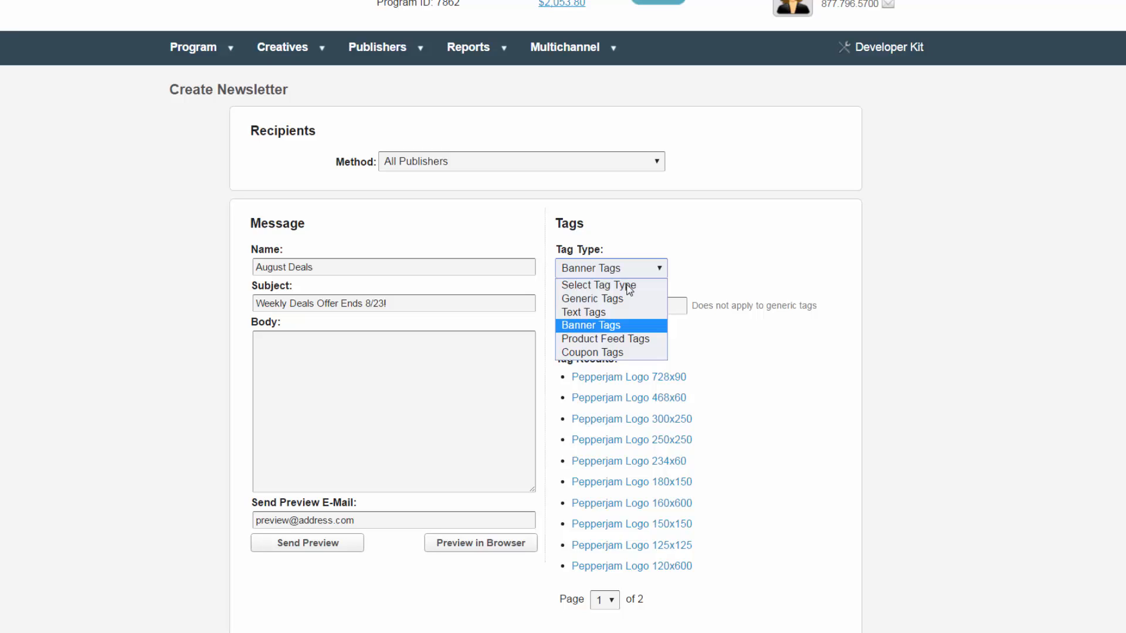
pyautogui.tripleClick(745, 394)
pyautogui.click(642, 379)
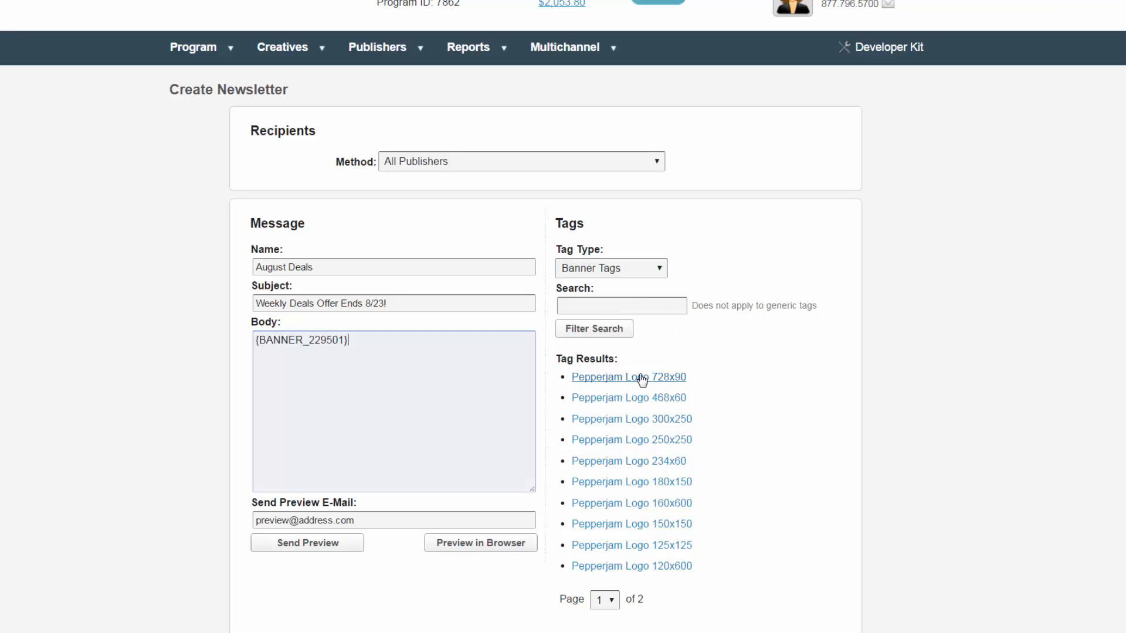
pyautogui.click(624, 421)
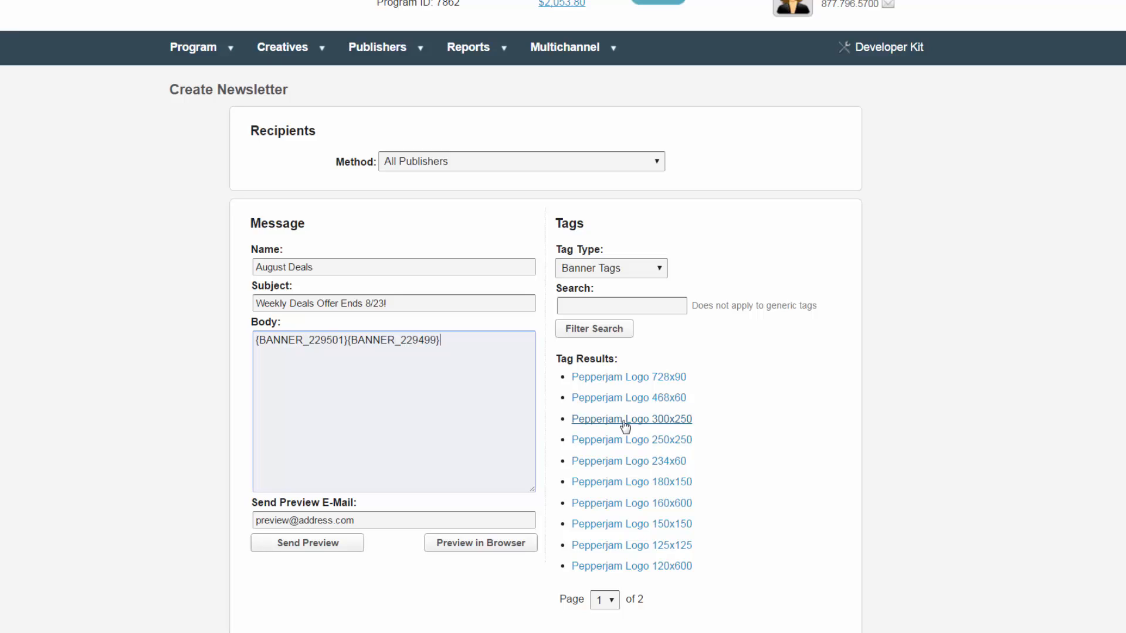
# - Review the preview e-mail field and set the newsletter's save method to Schedule for Sending
pyautogui.click(408, 521)
pyautogui.click(408, 521)
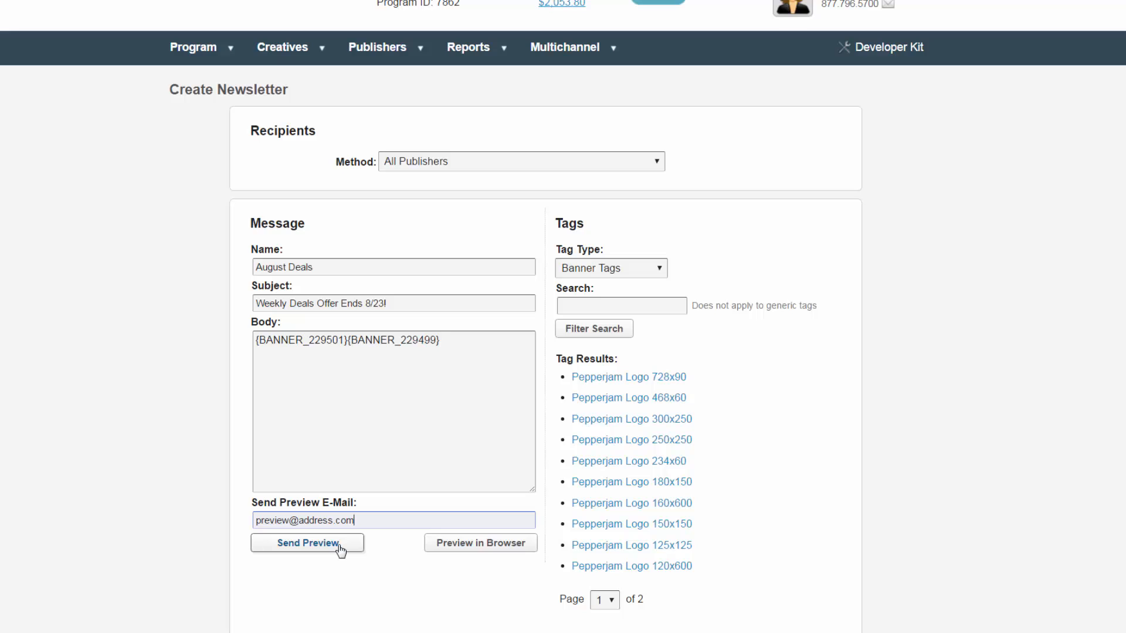
pyautogui.scroll(-3, 469, 528)
pyautogui.click(581, 545)
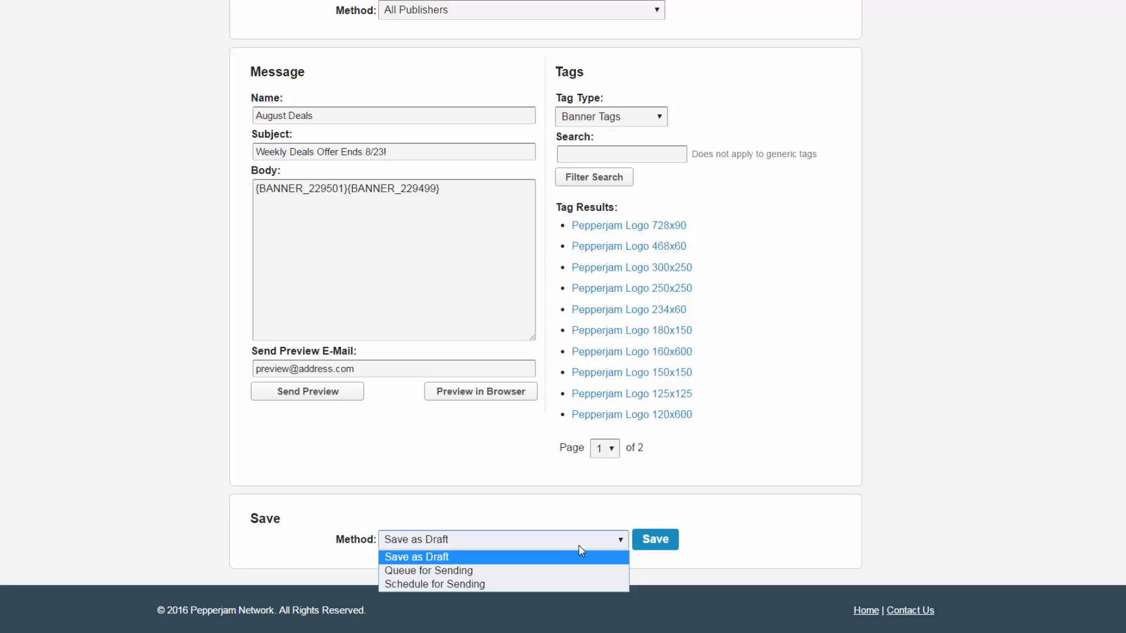
pyautogui.click(549, 584)
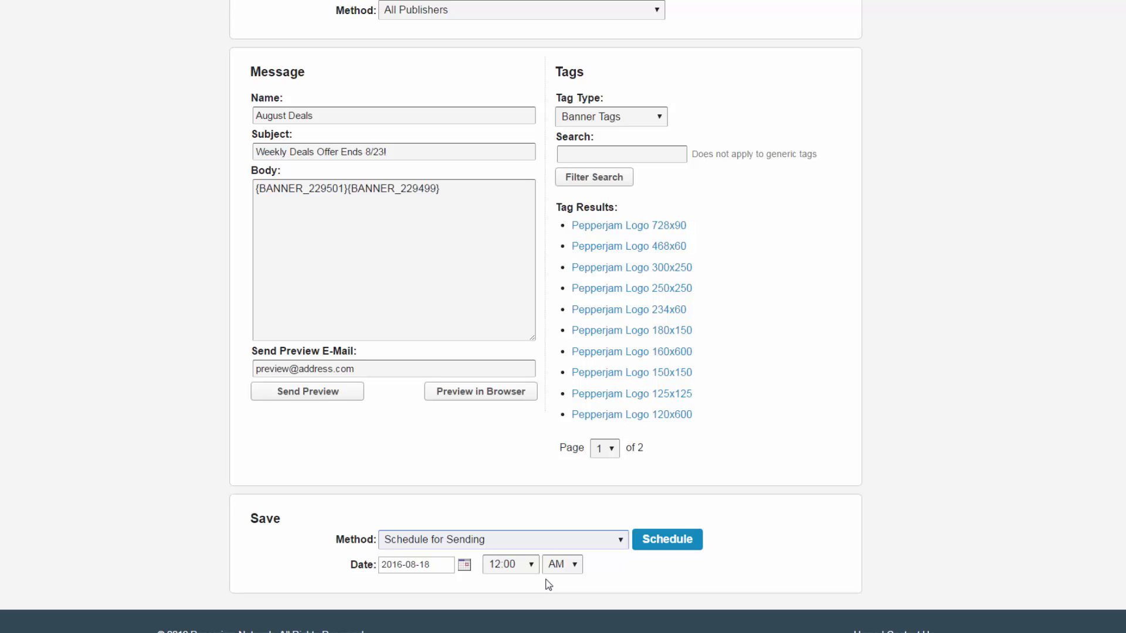
# - Open the view of existing newsletters from the communications options
pyautogui.scroll(4, 757, 425)
pyautogui.moveTo(722, 66)
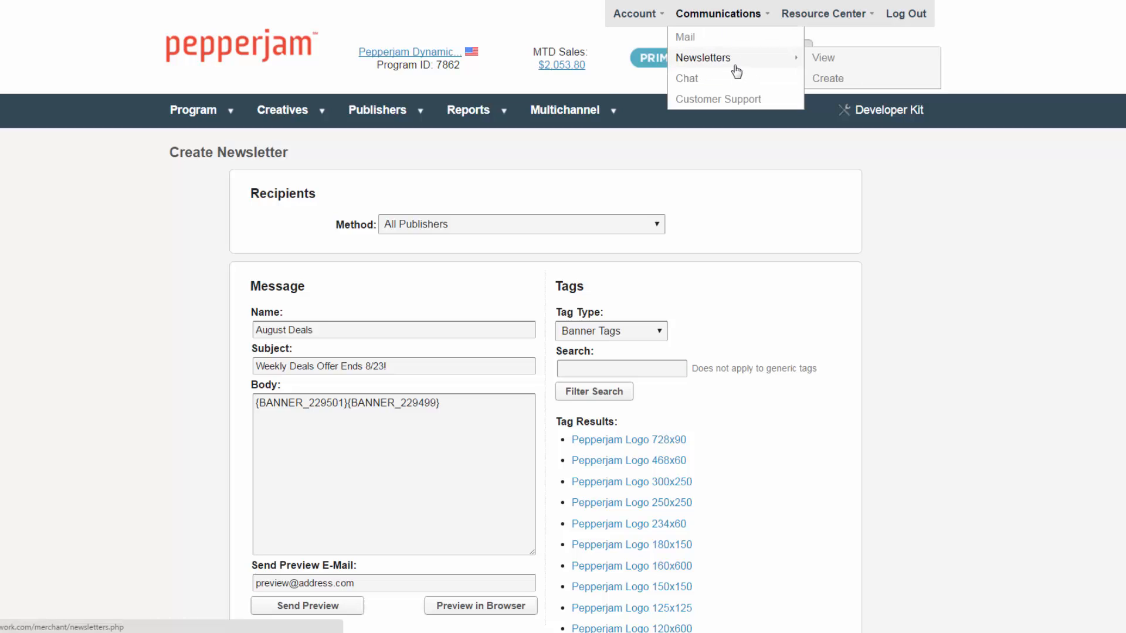
pyautogui.click(823, 59)
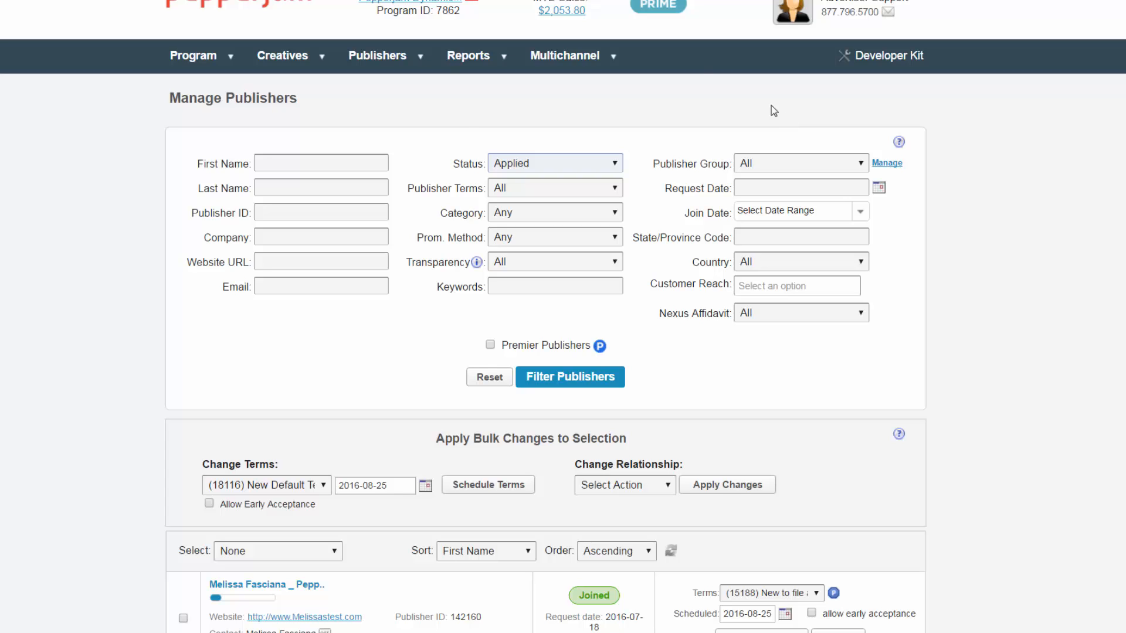
# - Open the publisher recruitment list, select the United States Extreme publisher with the (14997) Default Pay terms, and activate the Keywords filter
pyautogui.moveTo(408, 69)
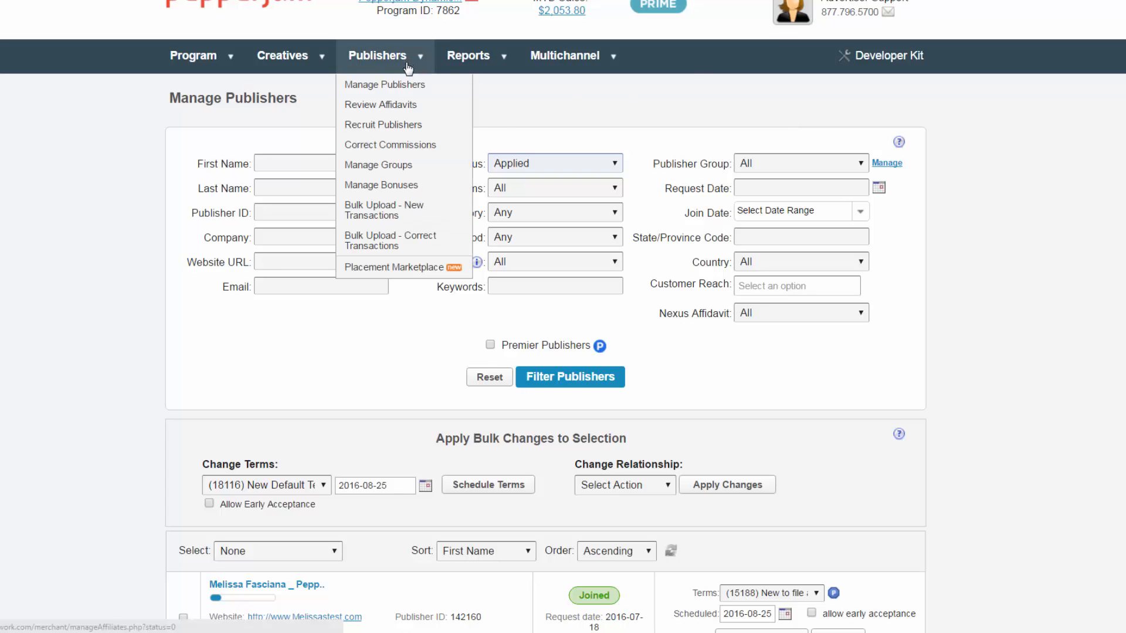
pyautogui.click(403, 125)
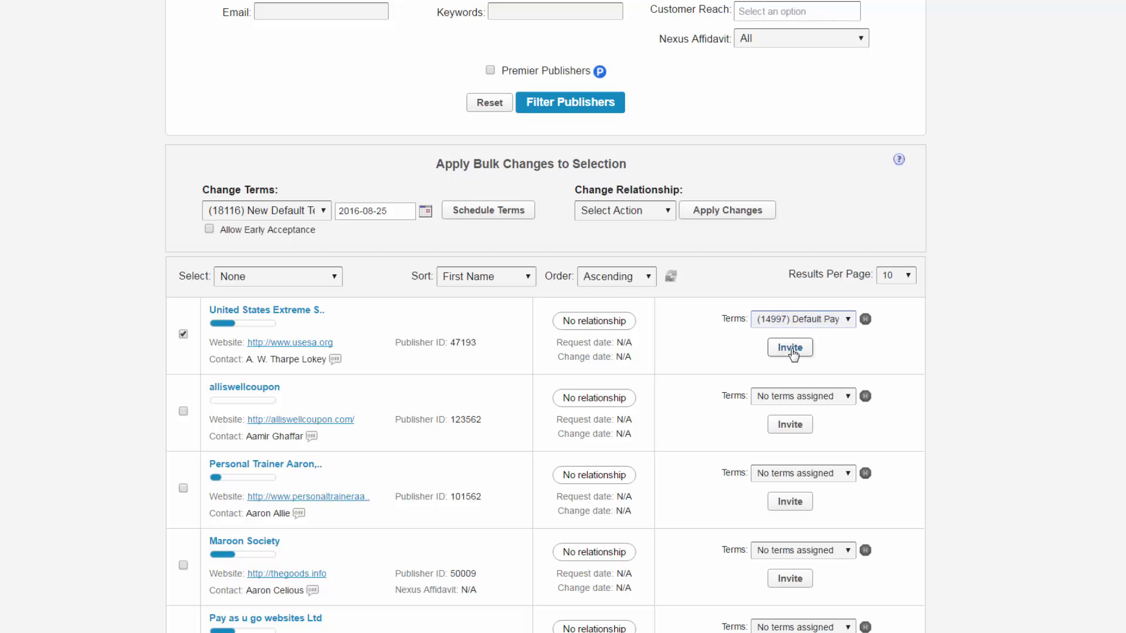
pyautogui.click(534, 339)
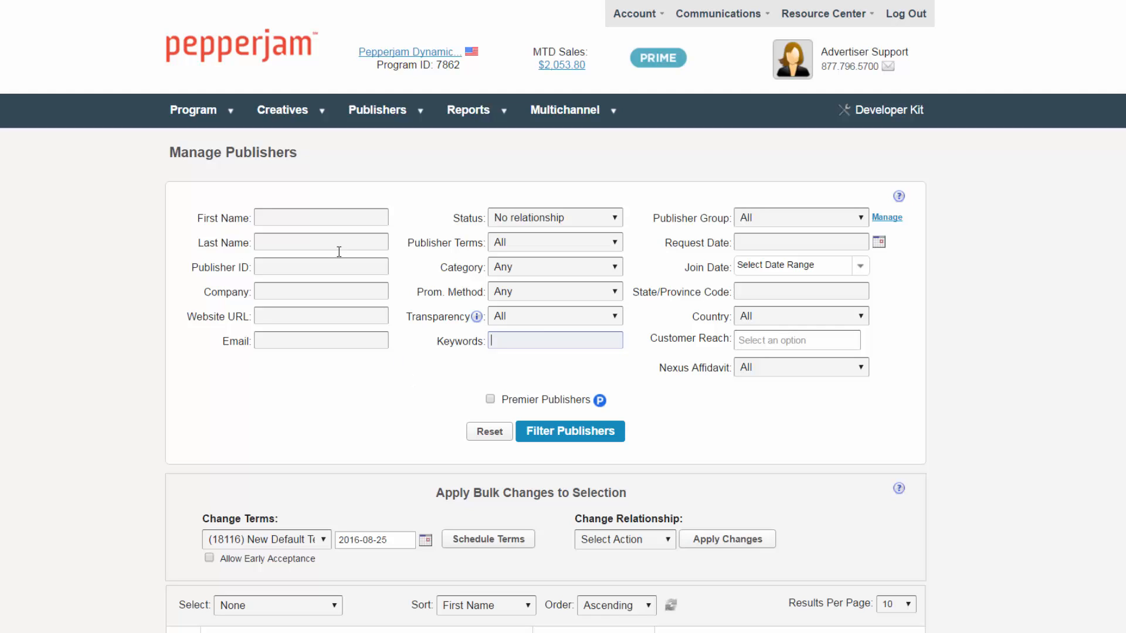
# - Open the Banners page among the creatives and start a new banner named Free Shipping 720x90
pyautogui.moveTo(296, 129)
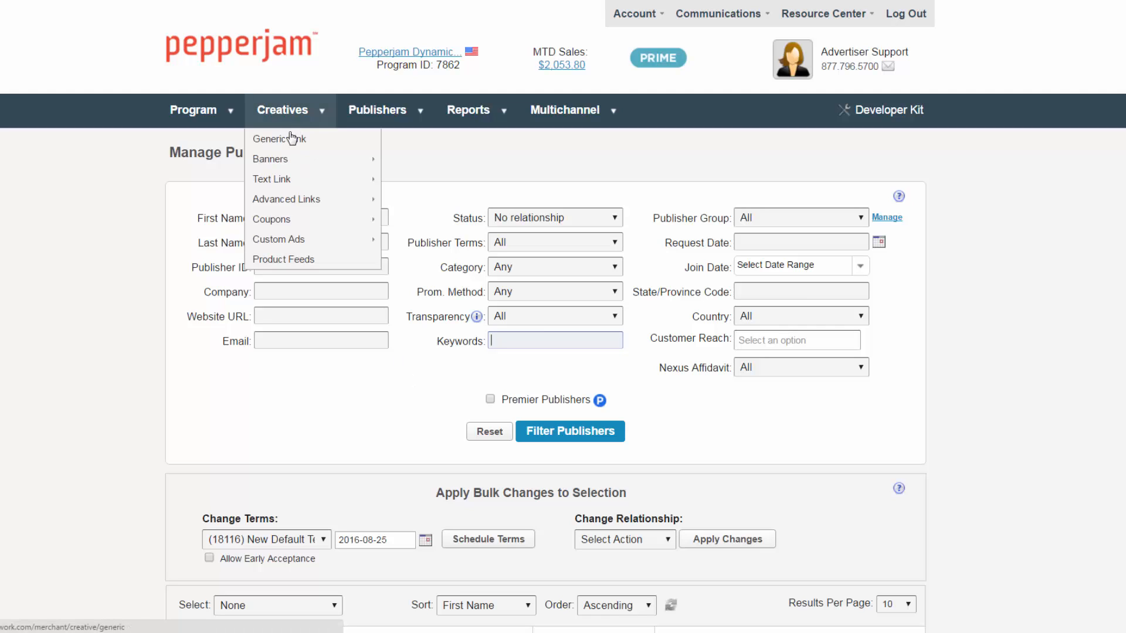
pyautogui.click(288, 145)
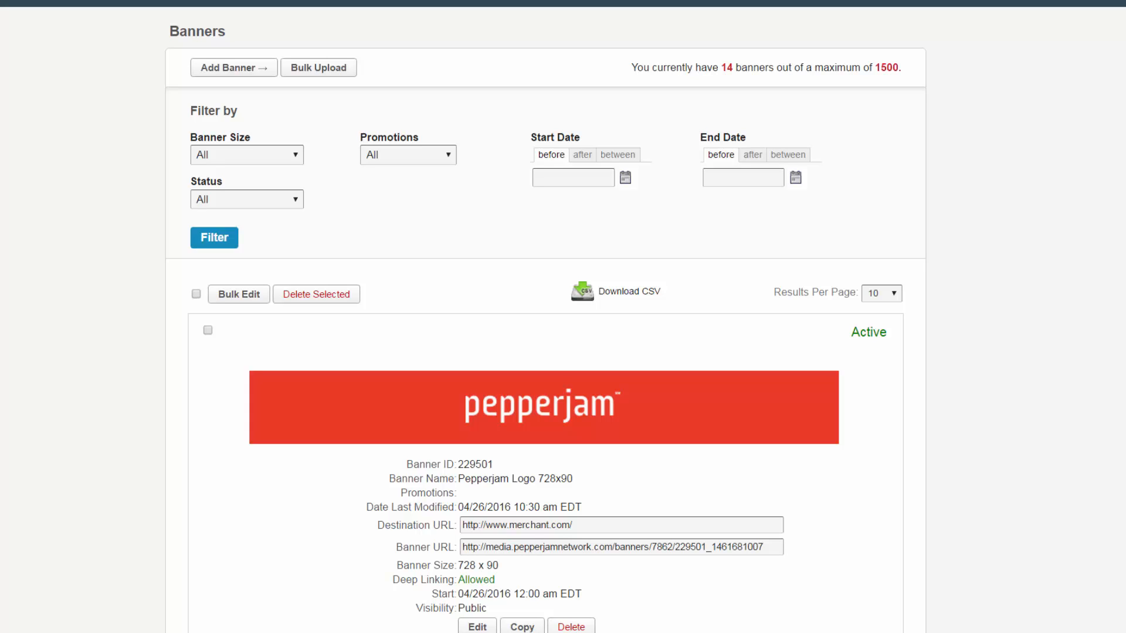
pyautogui.click(273, 73)
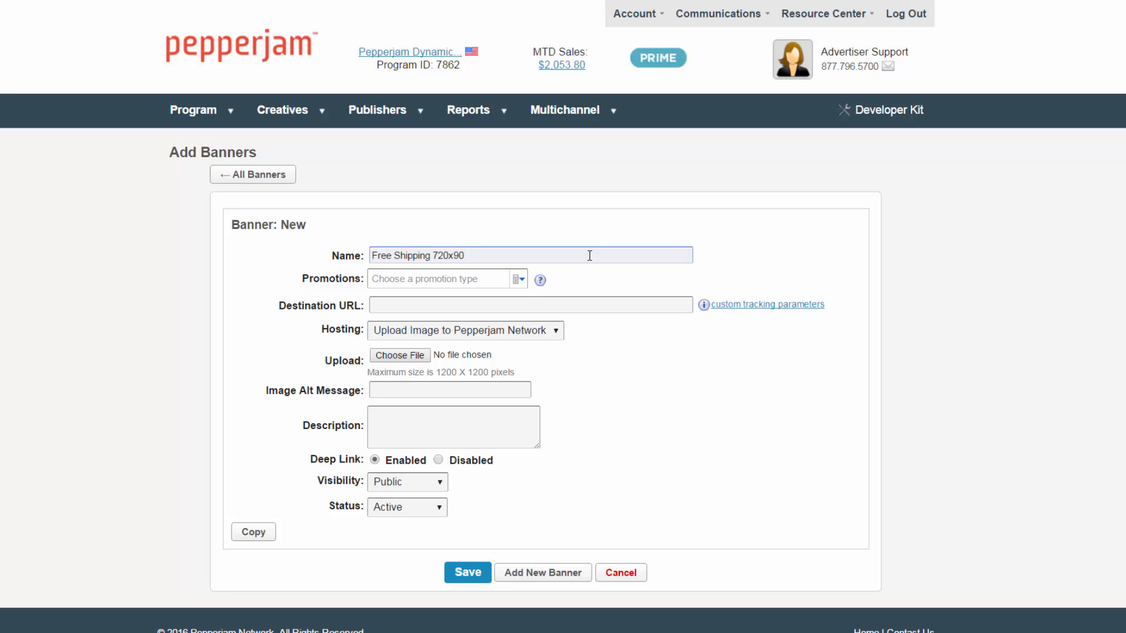
# - Give the banner the Free Shipping promotion, the alt message and description "Free Shipping 720x90", and Private visibility
pyautogui.moveTo(539, 282)
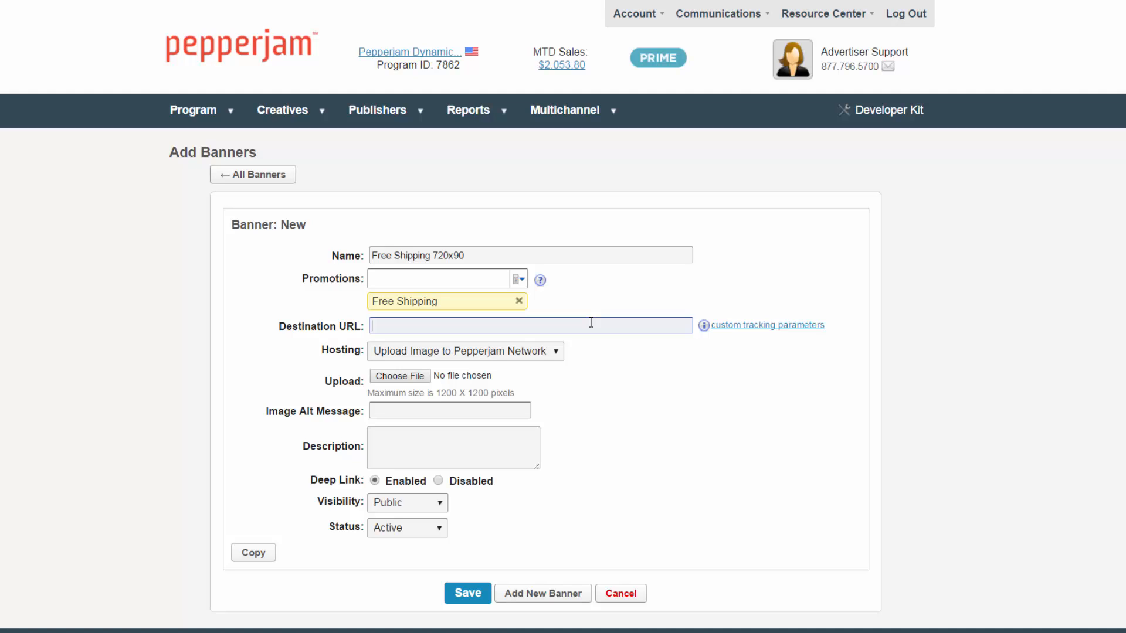
pyautogui.click(550, 351)
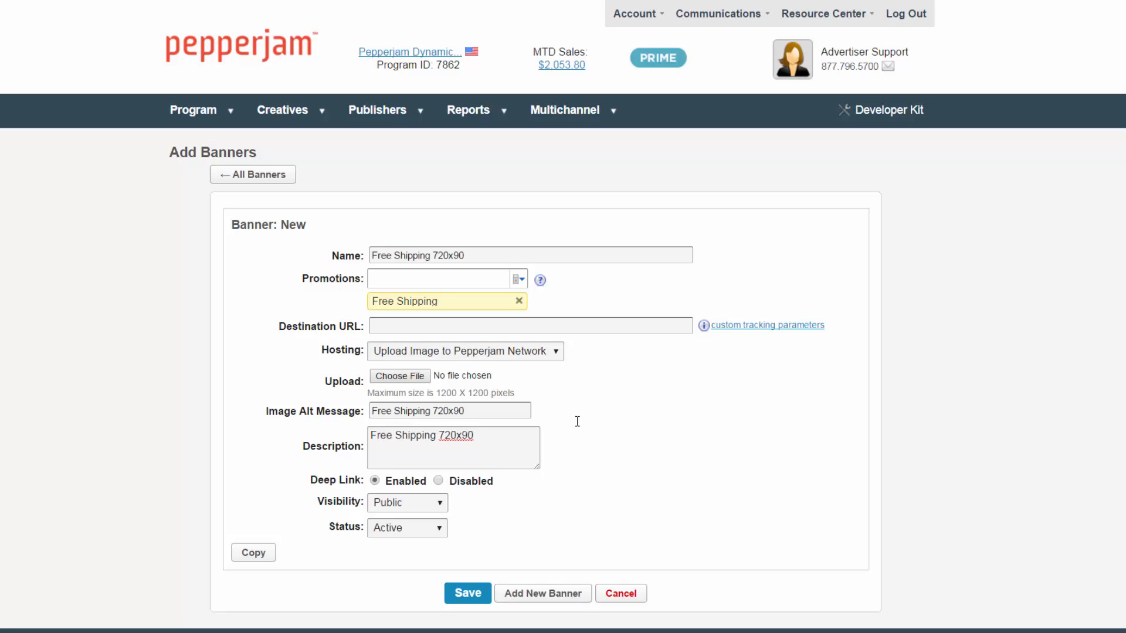
pyautogui.click(421, 504)
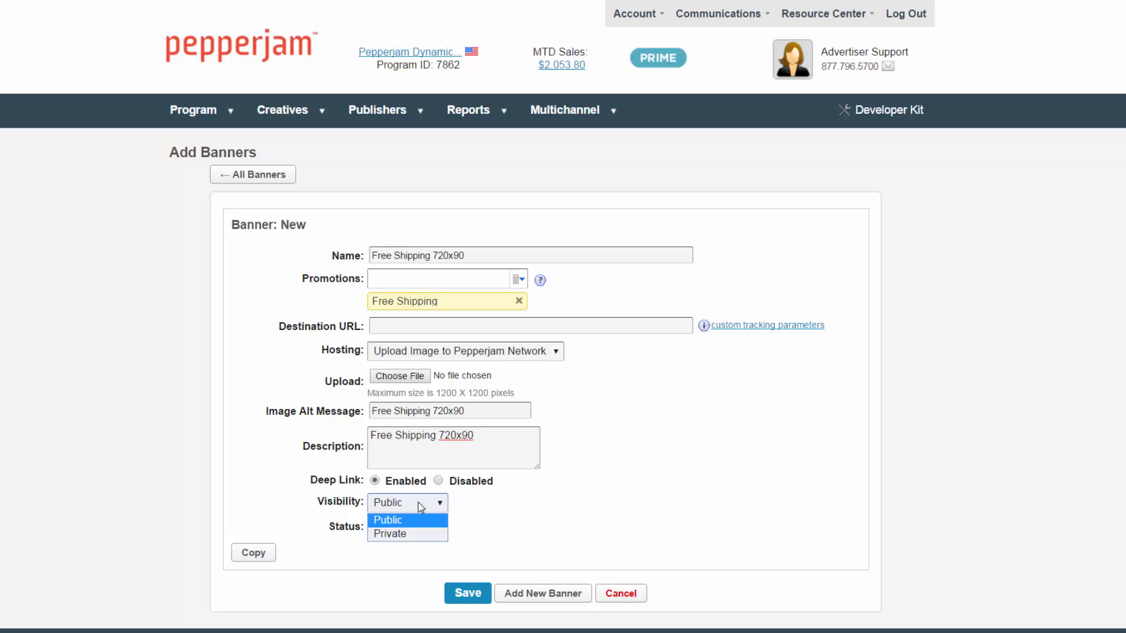
pyautogui.click(411, 533)
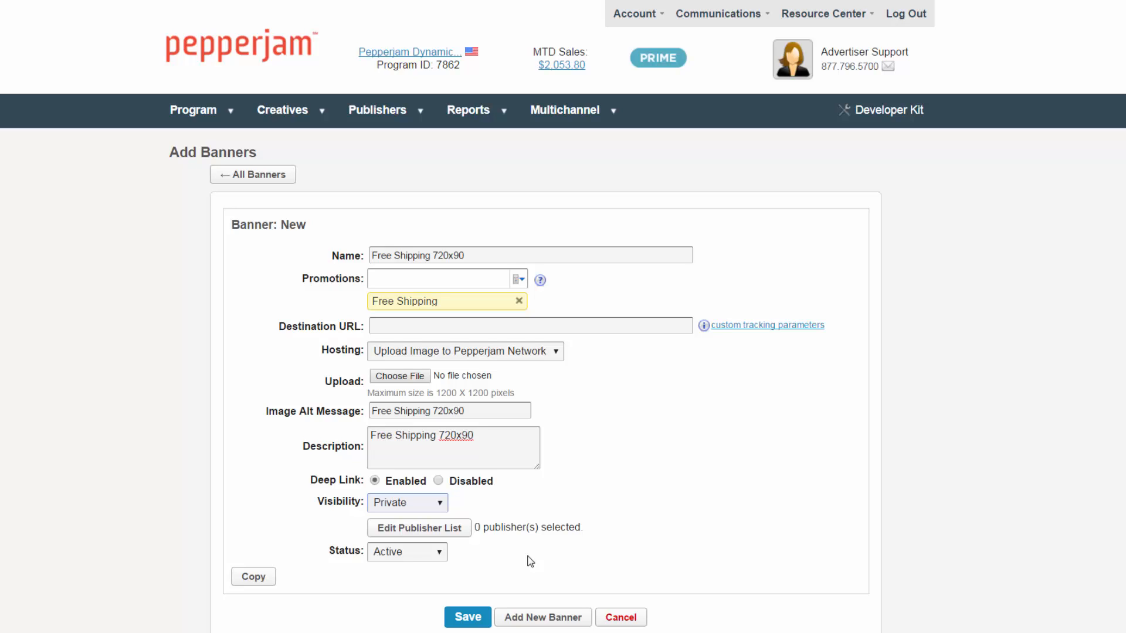
# - Try the Inactive and Date Range statuses for the new banner, and cancel adding it
pyautogui.click(437, 556)
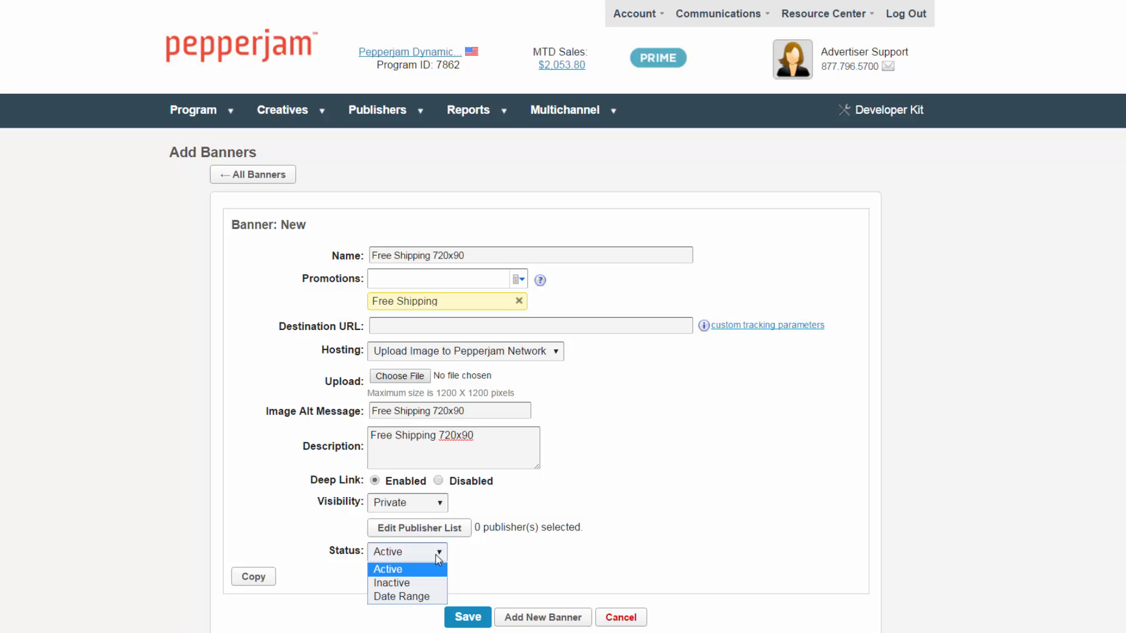
pyautogui.click(392, 583)
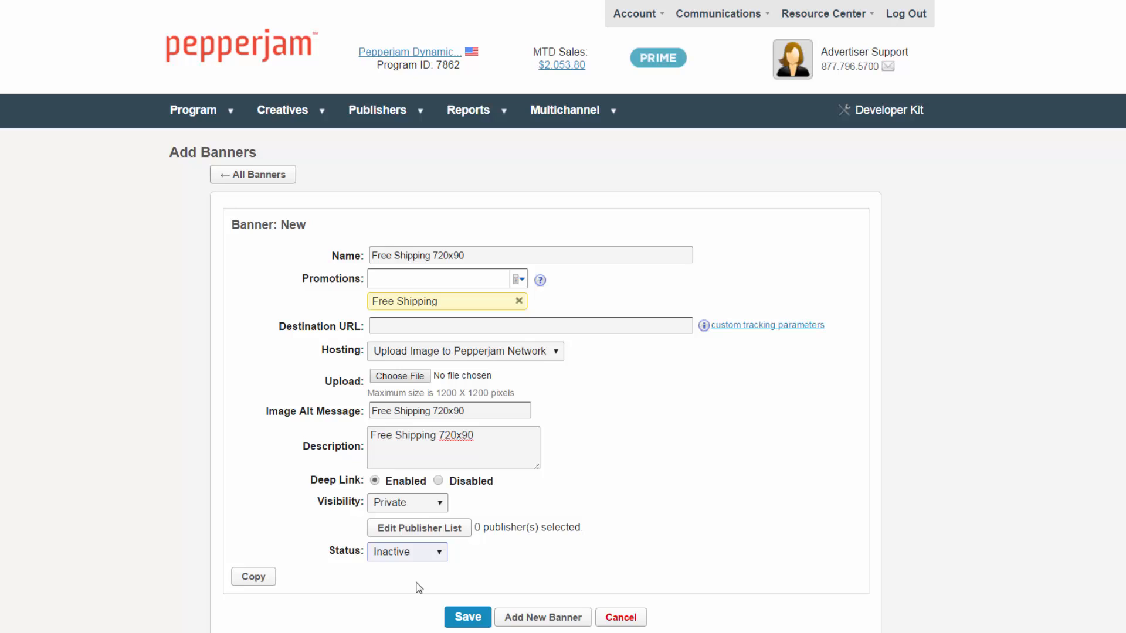
pyautogui.click(418, 588)
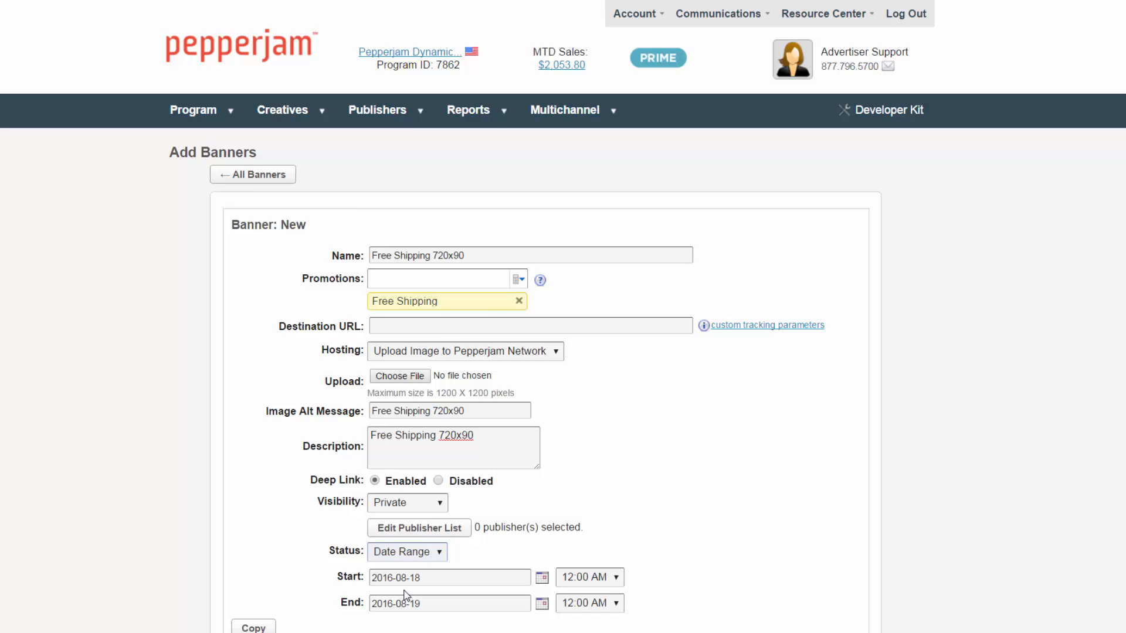
pyautogui.scroll(-1, 404, 594)
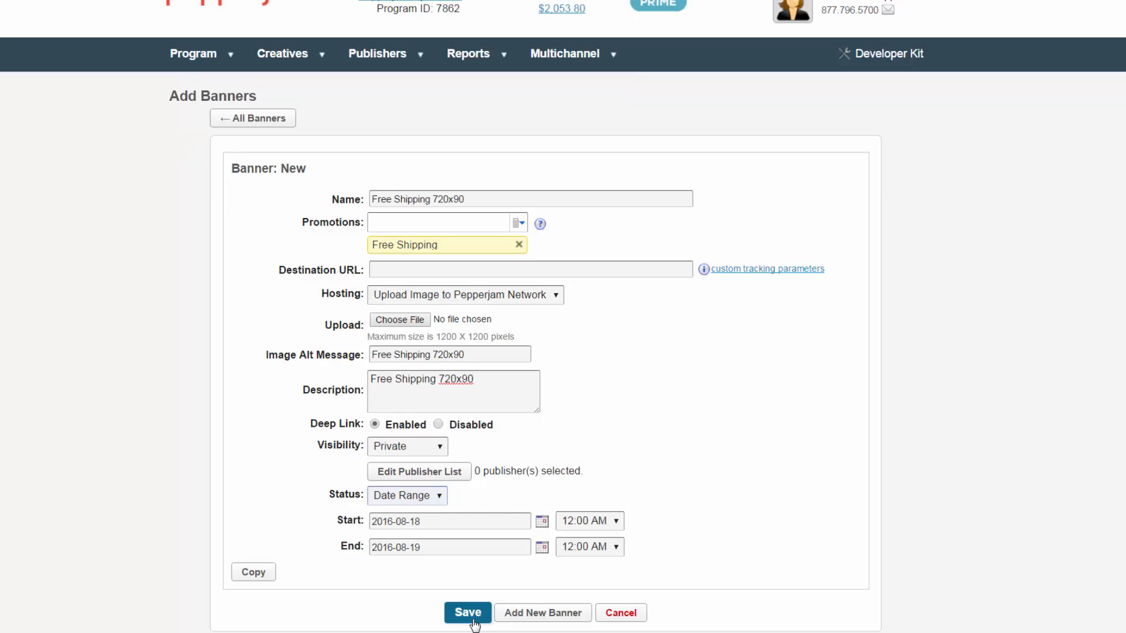
pyautogui.click(622, 612)
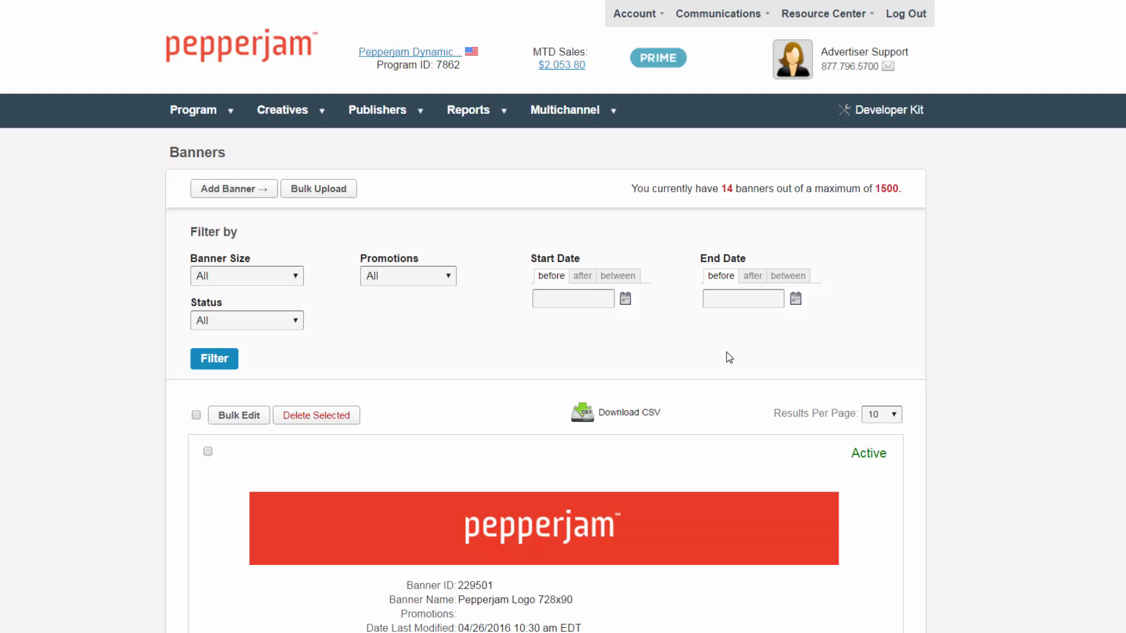
pyautogui.moveTo(299, 107)
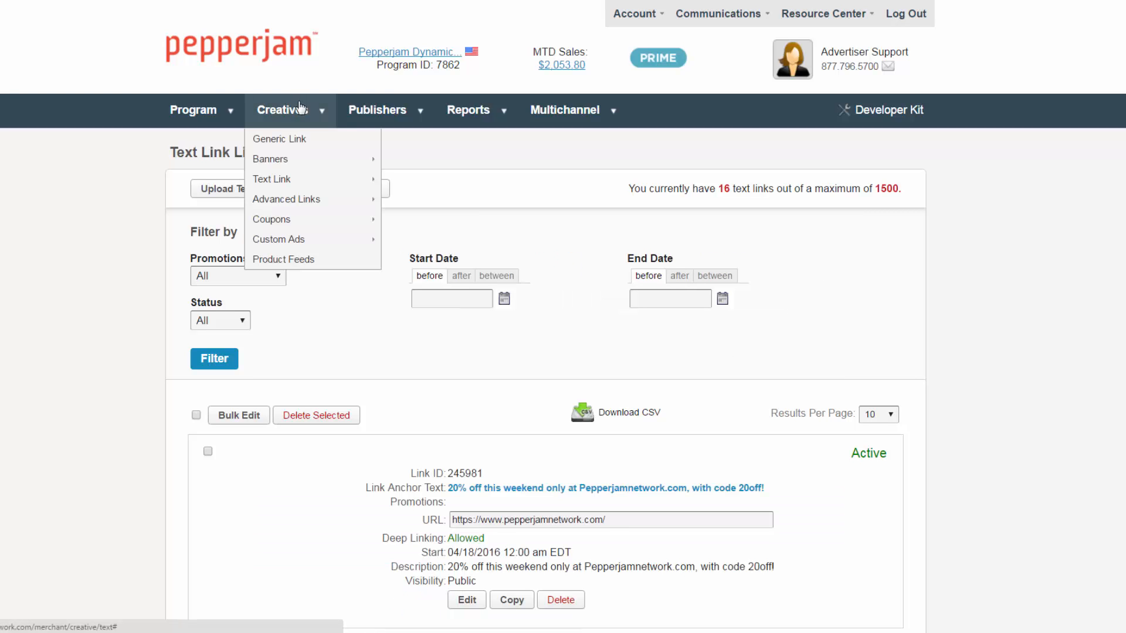
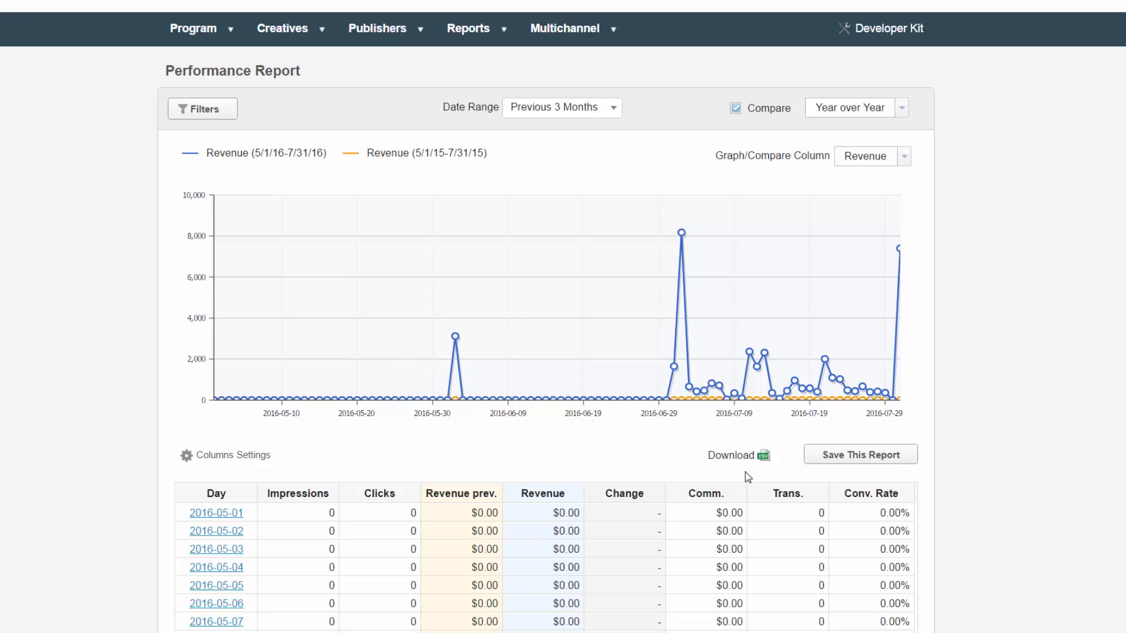
# - Open the Transaction Summary report and check the lookup for filtering it by publisher ID, closing it without searching
pyautogui.click(468, 28)
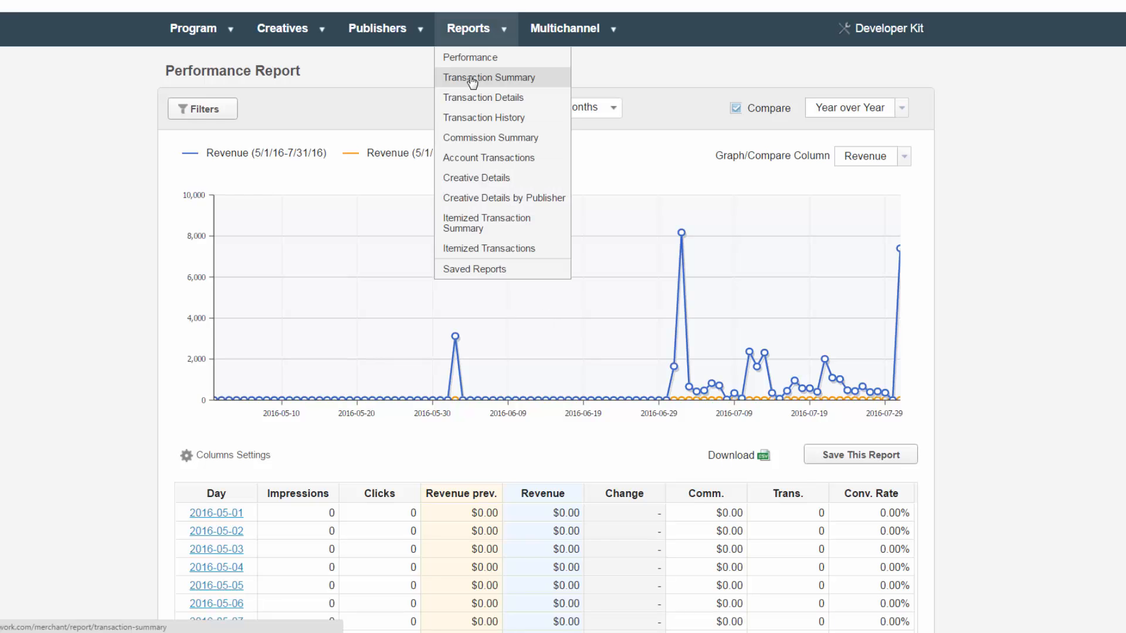
pyautogui.click(472, 78)
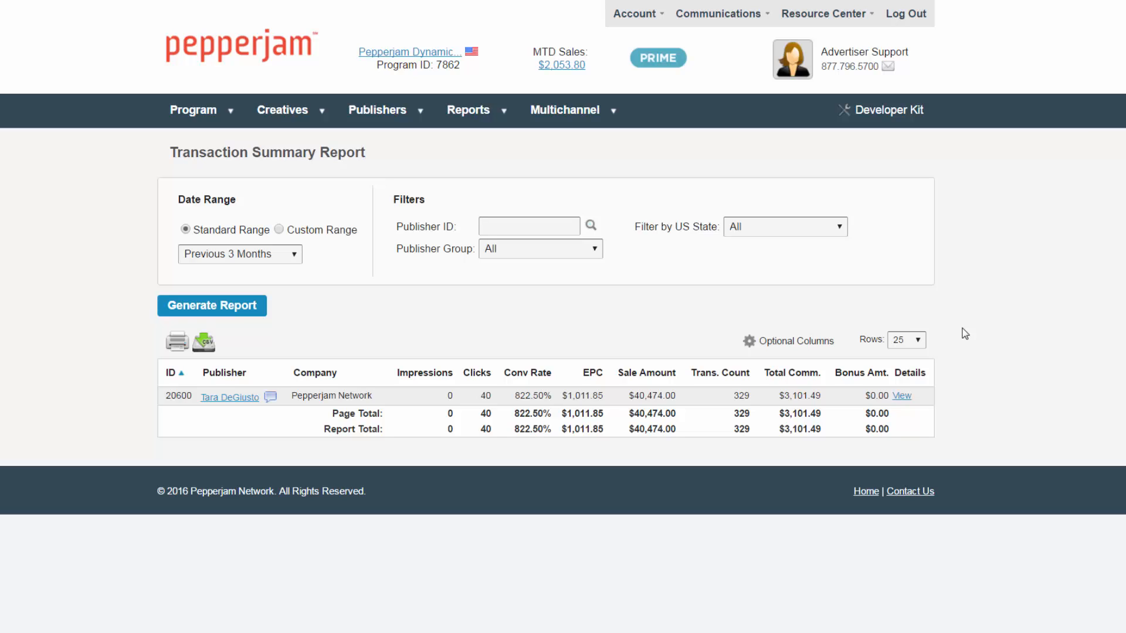
pyautogui.click(279, 229)
pyautogui.click(591, 225)
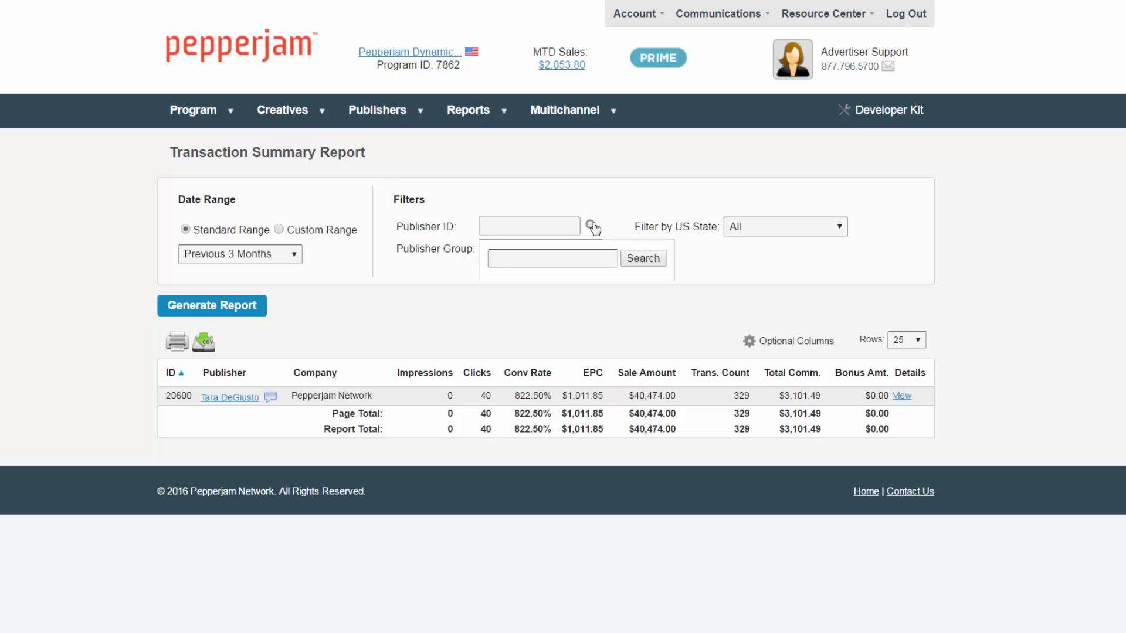
pyautogui.click(592, 224)
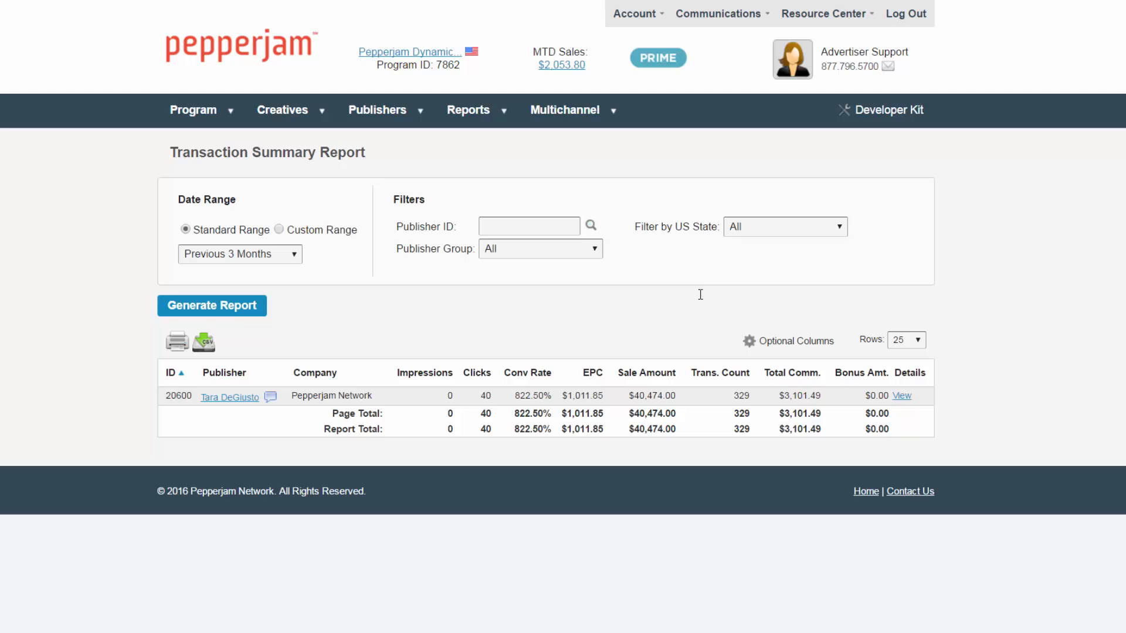
# - View the optional columns and the available row counts of the Transaction Summary report without changing either
pyautogui.click(790, 347)
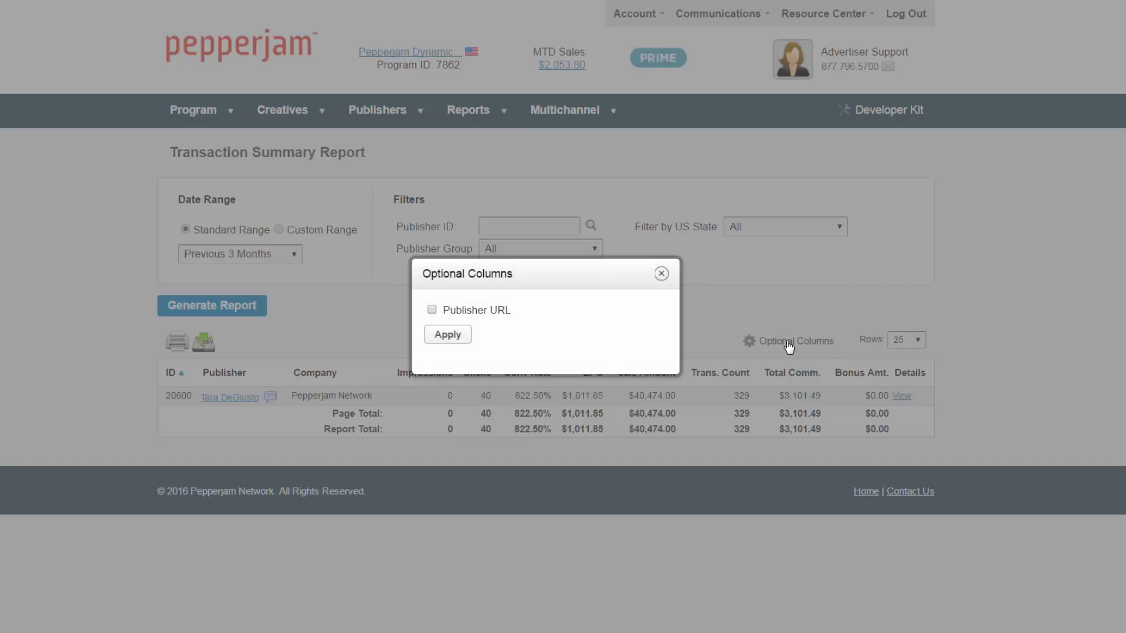
pyautogui.click(661, 273)
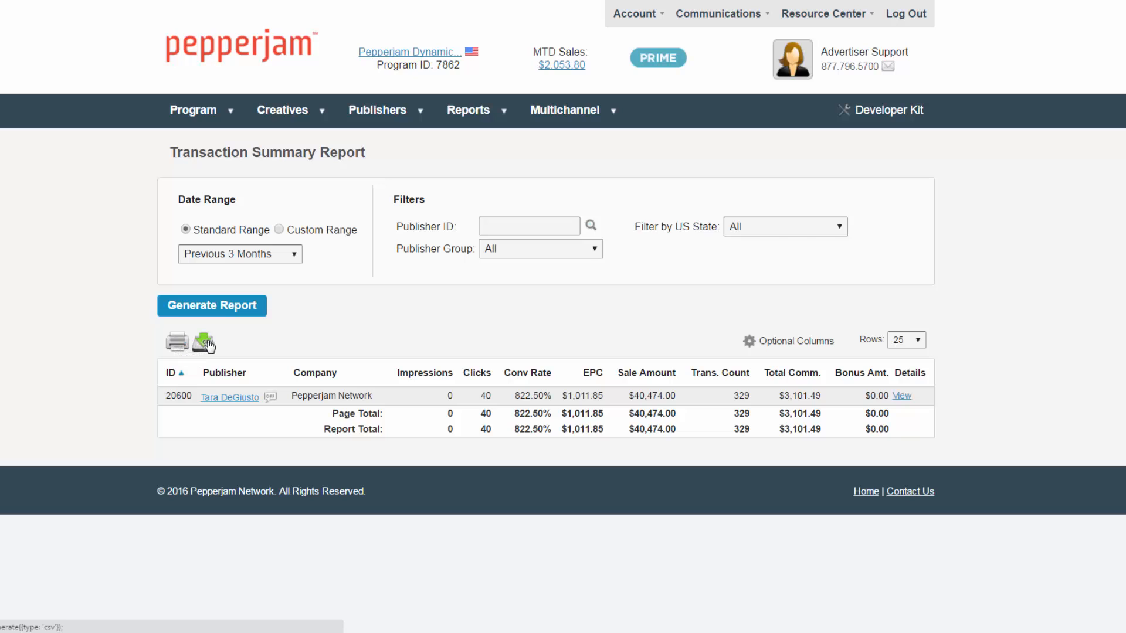
pyautogui.click(910, 344)
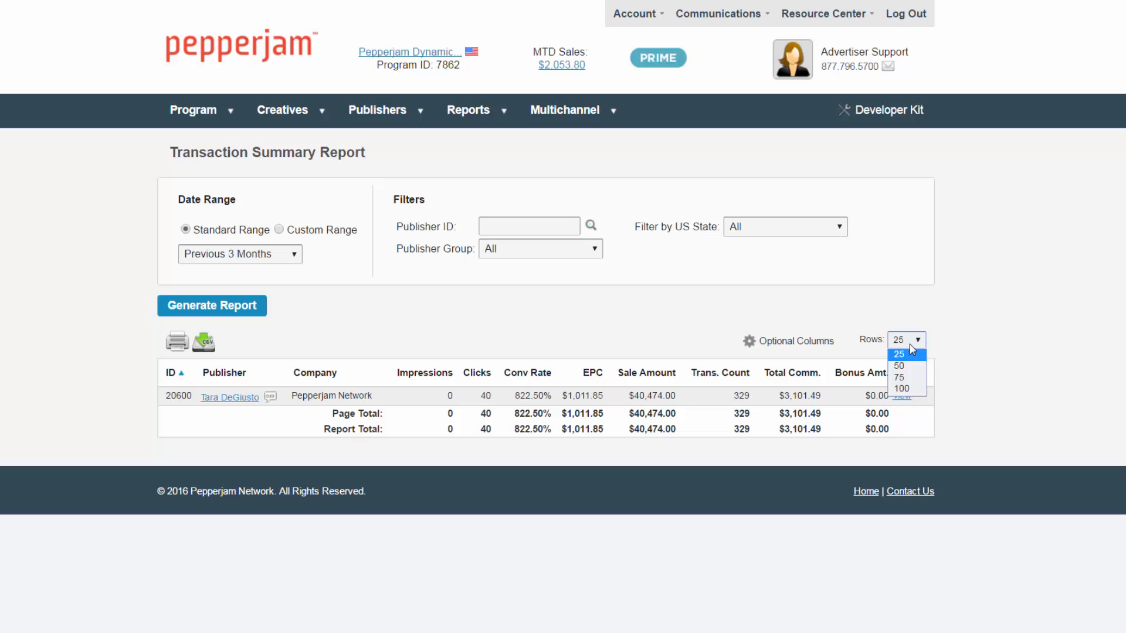
pyautogui.click(825, 469)
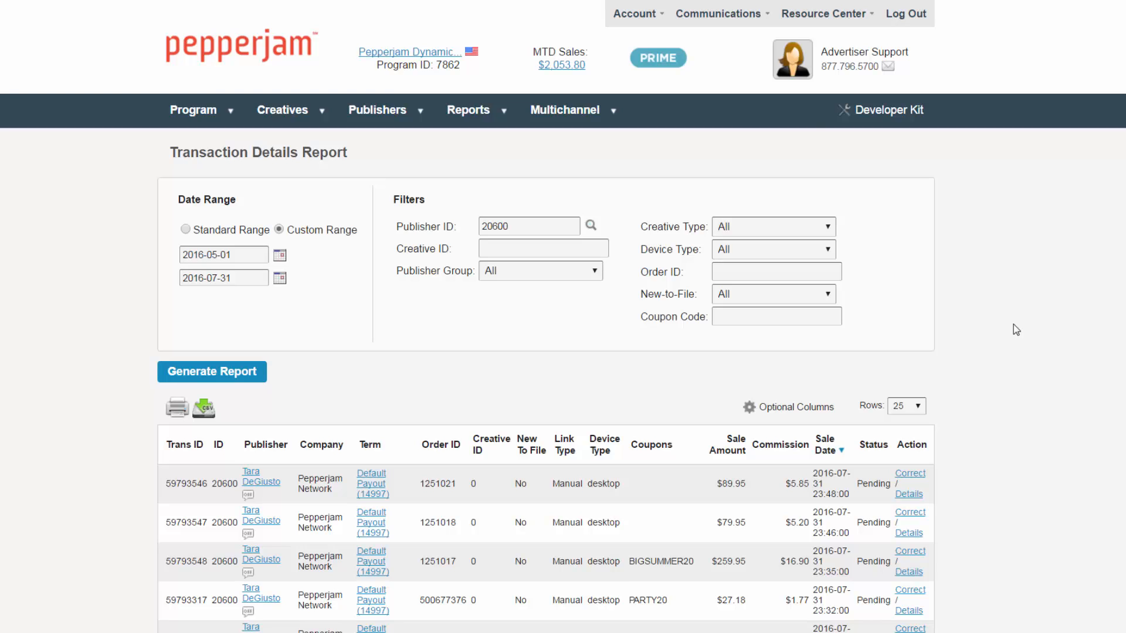
# - Examine the transactions and totals in the Transaction Details report, and open the Account Transactions report
pyautogui.scroll(-15, 1017, 329)
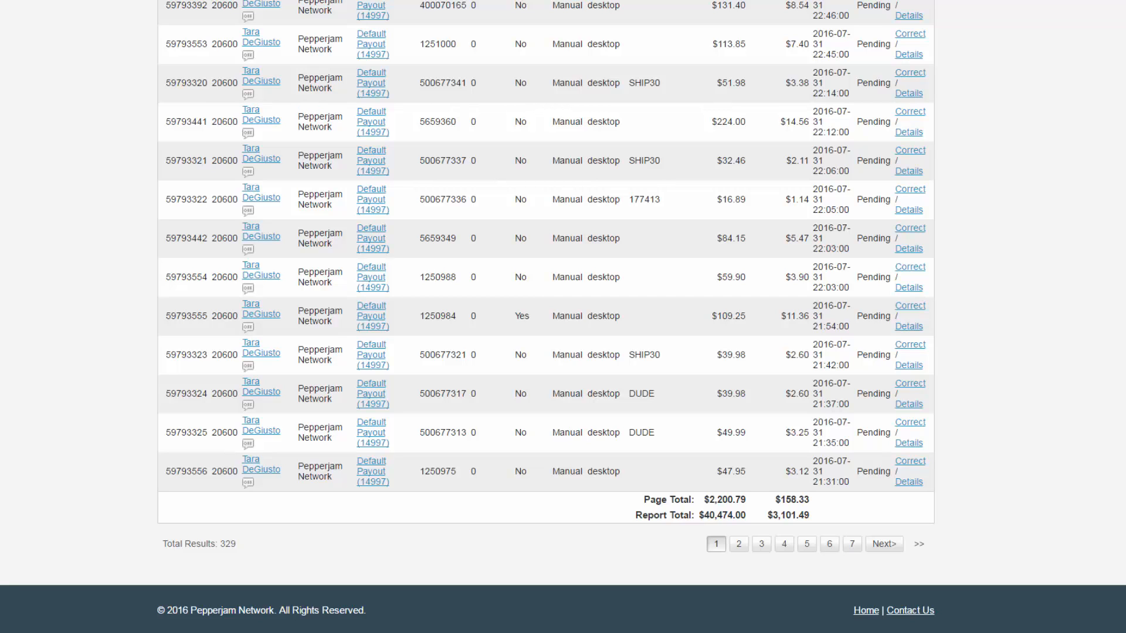
pyautogui.scroll(15, 1064, 286)
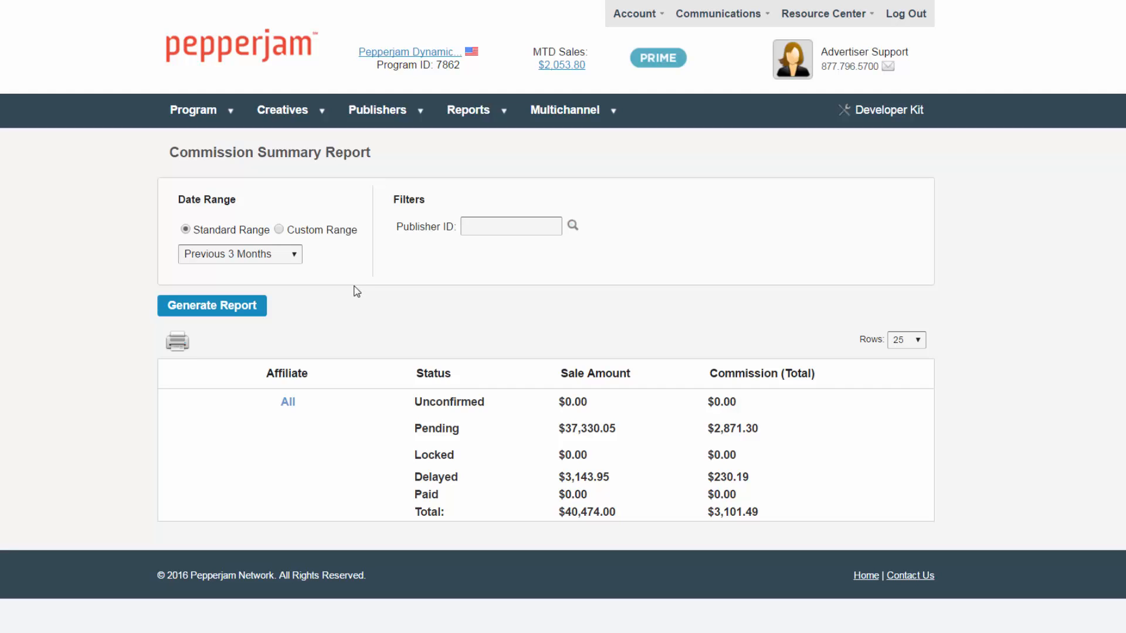
pyautogui.moveTo(468, 112)
pyautogui.click(458, 241)
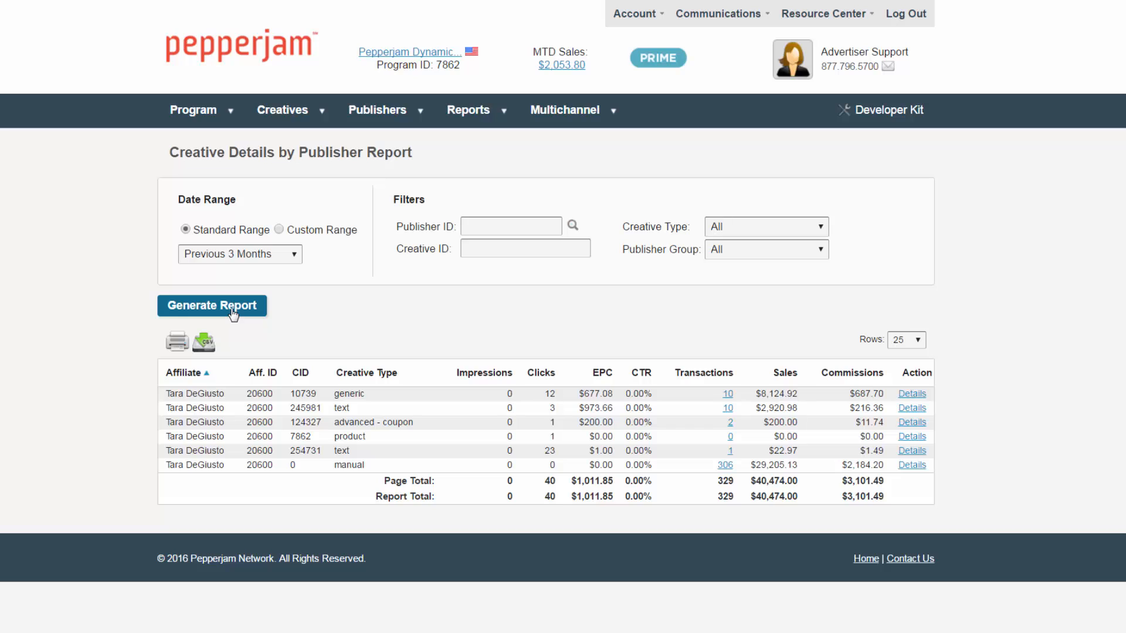
# - Generate the Creative Details by Publisher report for the Previous 3 Months and locate the FAQ in the Resource Center
pyautogui.click(233, 312)
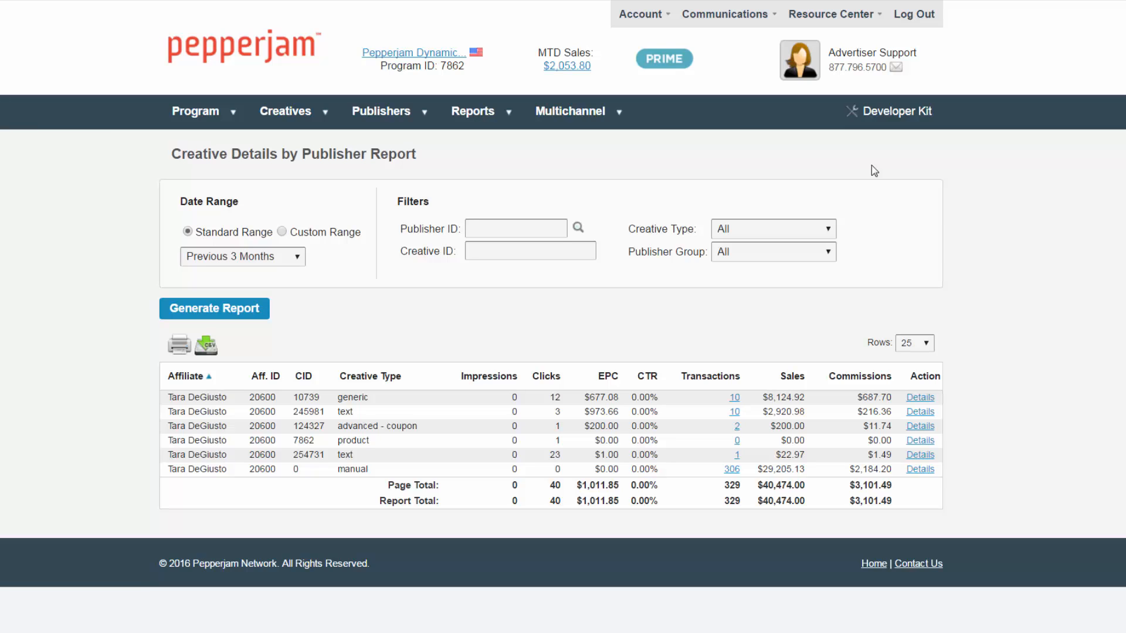
pyautogui.moveTo(833, 14)
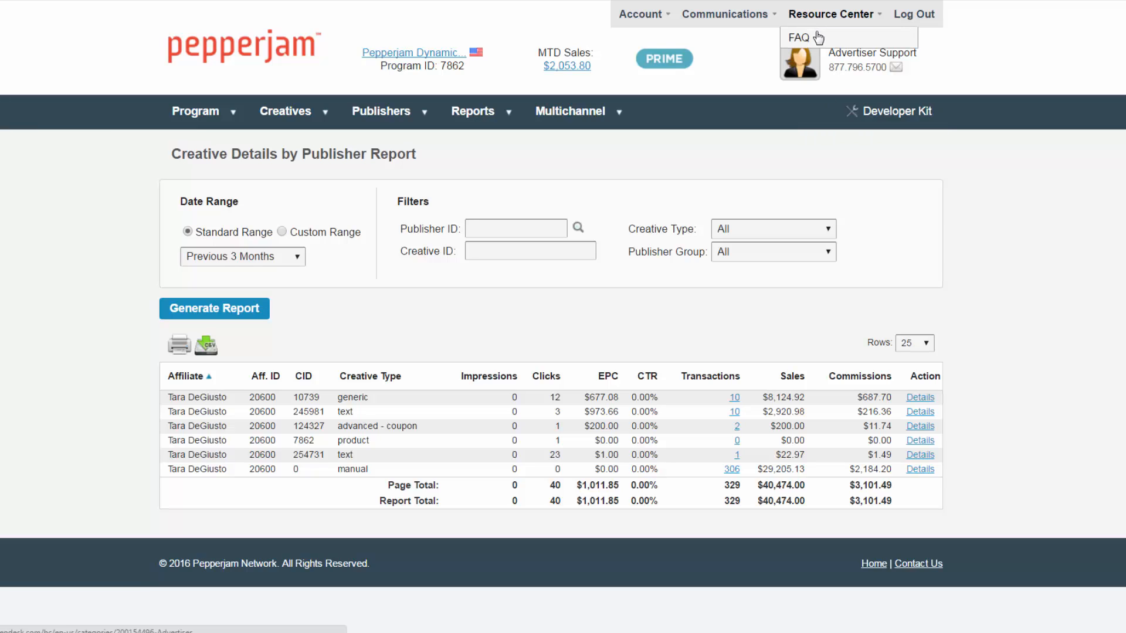